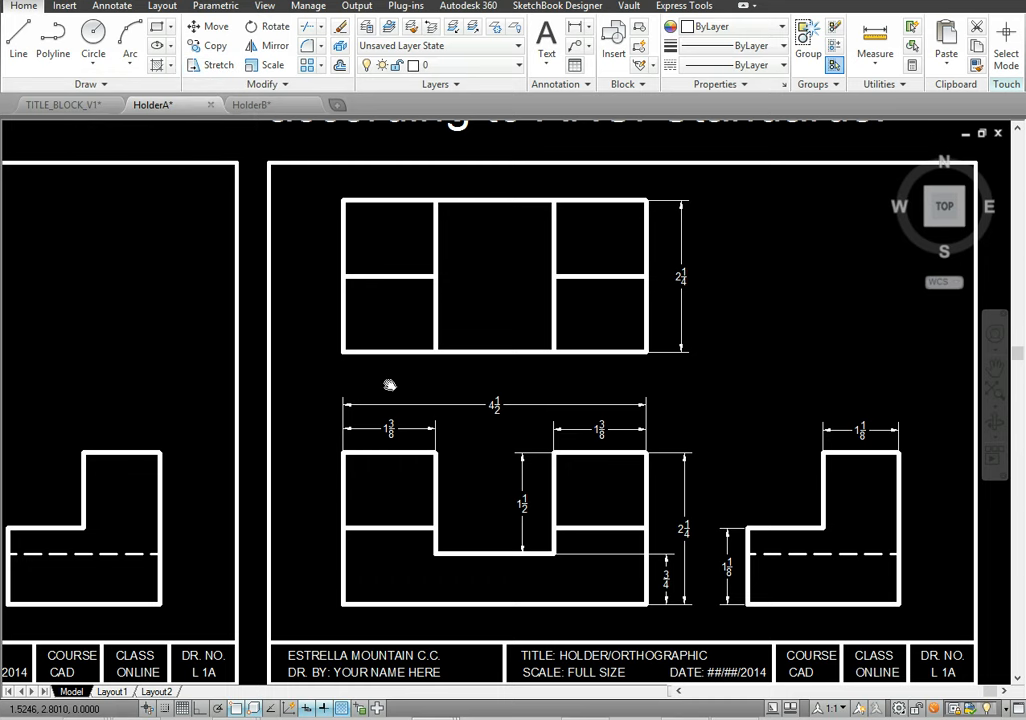
- Examine the dimensioned holder drawing and the box outlines of the top, front and side views in the worksheet frames
{"action": "mouse_move", "coordinate": [400, 401]}
{"action": "middle_mouse_down"}
{"action": "mouse_move", "coordinate": [884, 415]}
{"action": "mouse_move", "coordinate": [342, 170]}
{"action": "middle_mouse_up"}
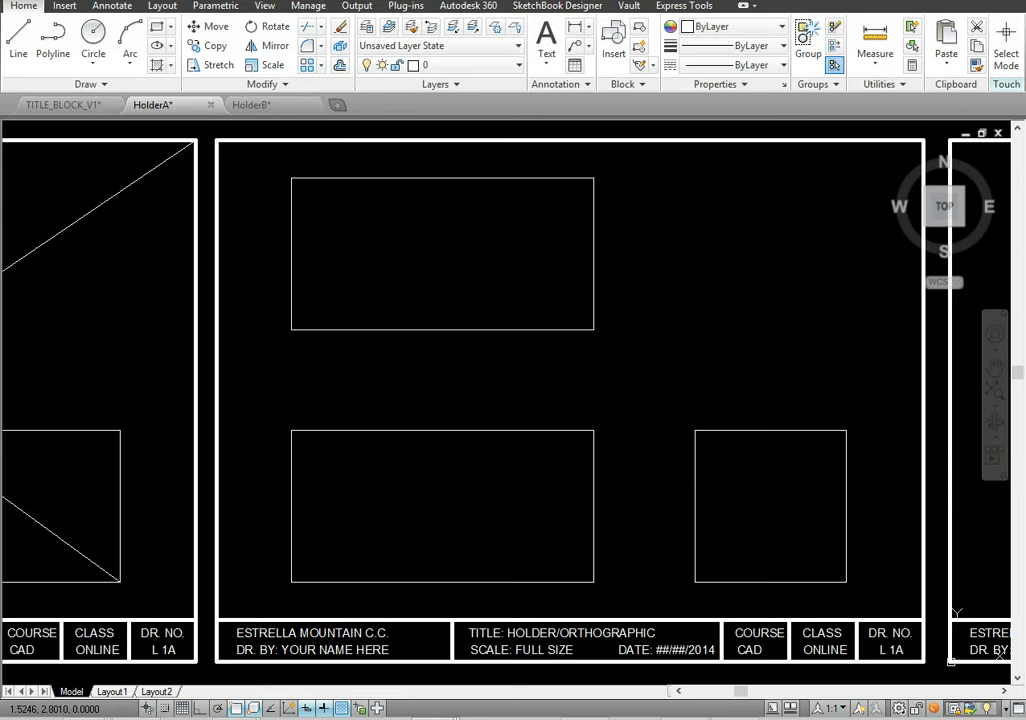
{"action": "left_click", "coordinate": [354, 178]}
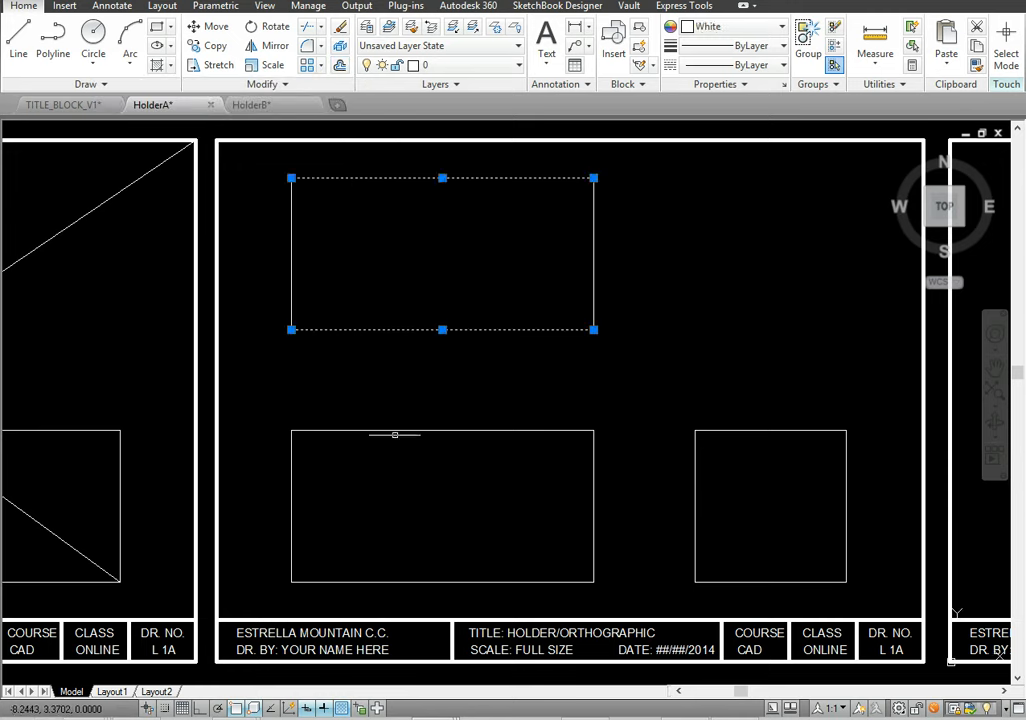
{"action": "left_click", "coordinate": [395, 431]}
{"action": "key", "text": "Escape"}
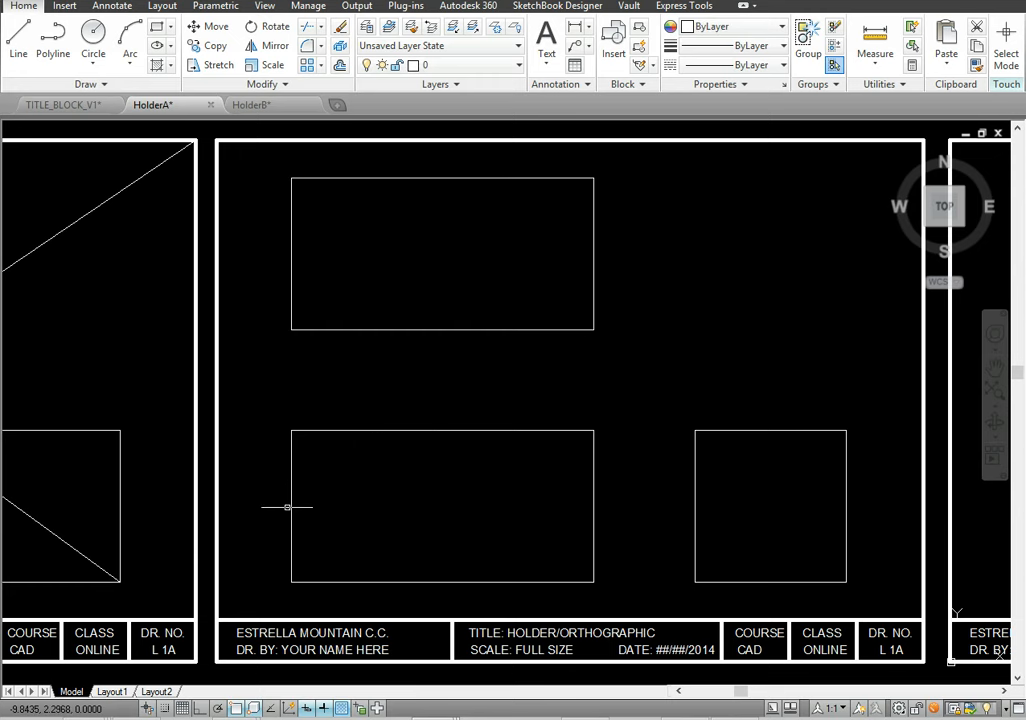
{"action": "left_click", "coordinate": [291, 502]}
{"action": "left_click", "coordinate": [593, 504]}
{"action": "key", "text": "Escape"}
{"action": "left_click", "coordinate": [695, 497]}
{"action": "left_click", "coordinate": [695, 490]}
{"action": "key", "text": "Escape"}
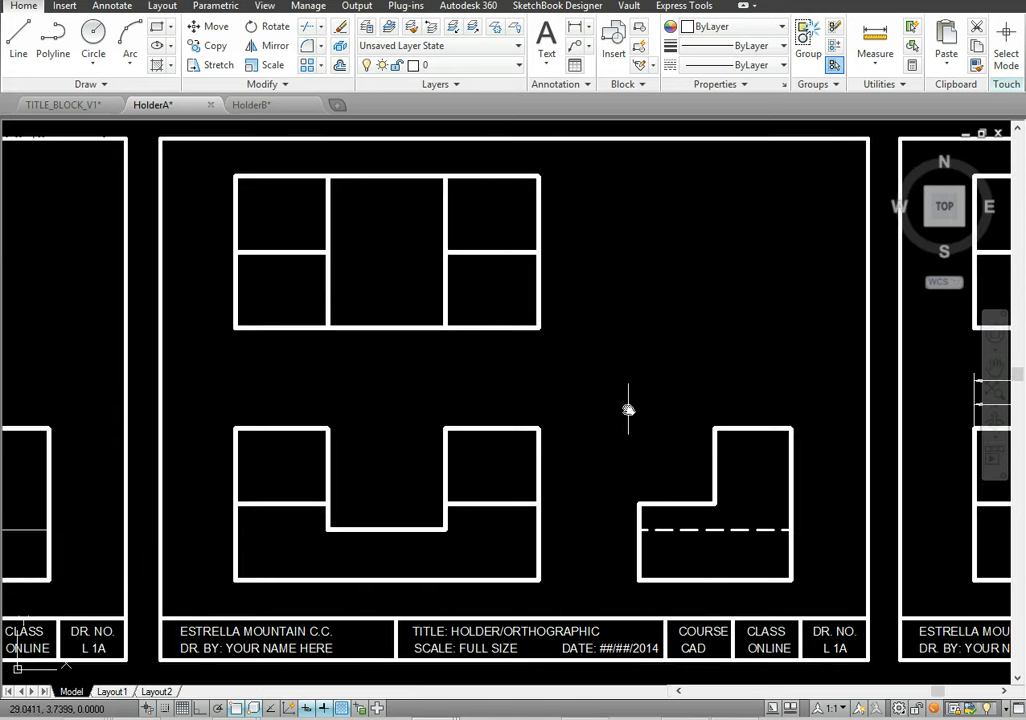
{"action": "middle_click_drag", "start_coordinate": [556, 412], "coordinate": [296, 389]}
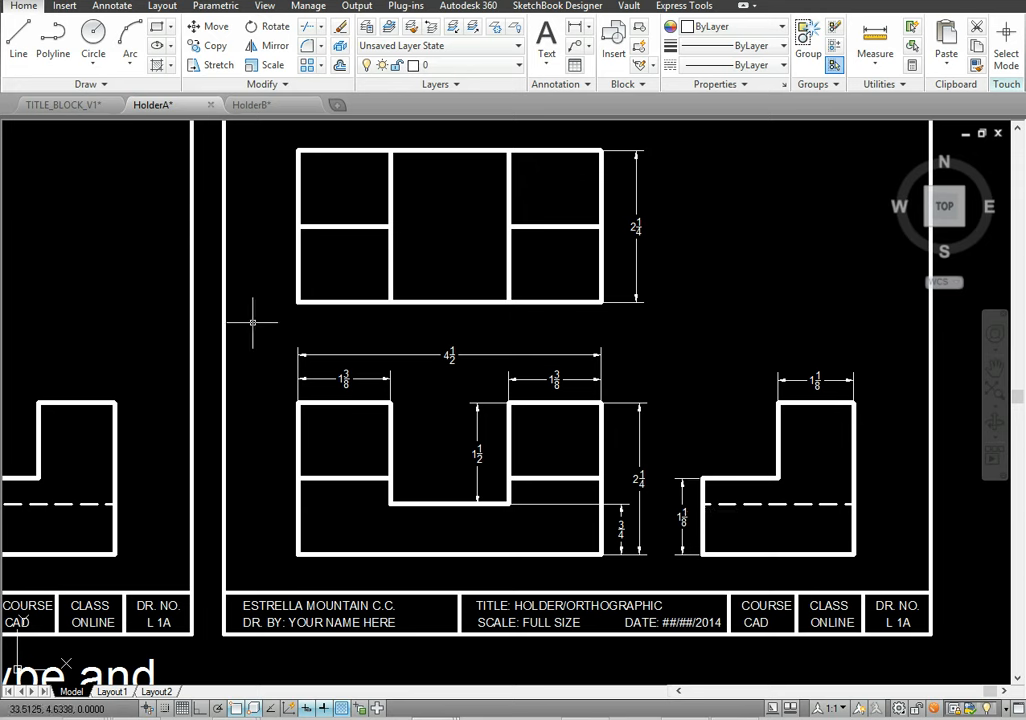
- Offset the top edge of the blank top view box downward by 1-1/8
{"action": "left_click", "coordinate": [995, 370]}
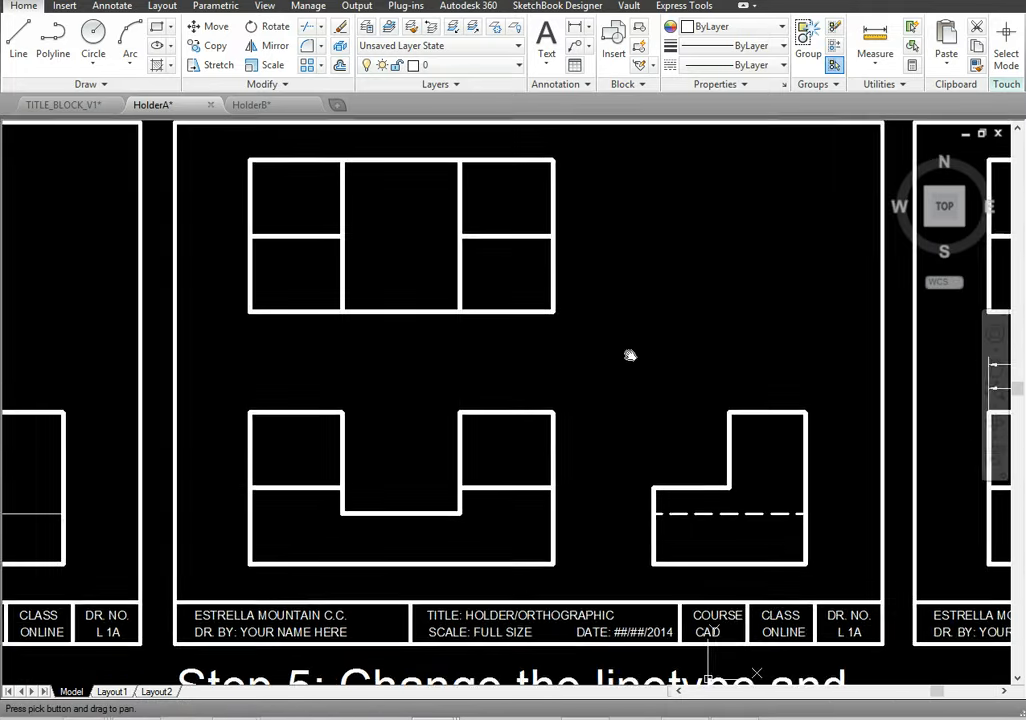
{"action": "left_click_drag", "start_coordinate": [630, 350], "coordinate": [863, 360]}
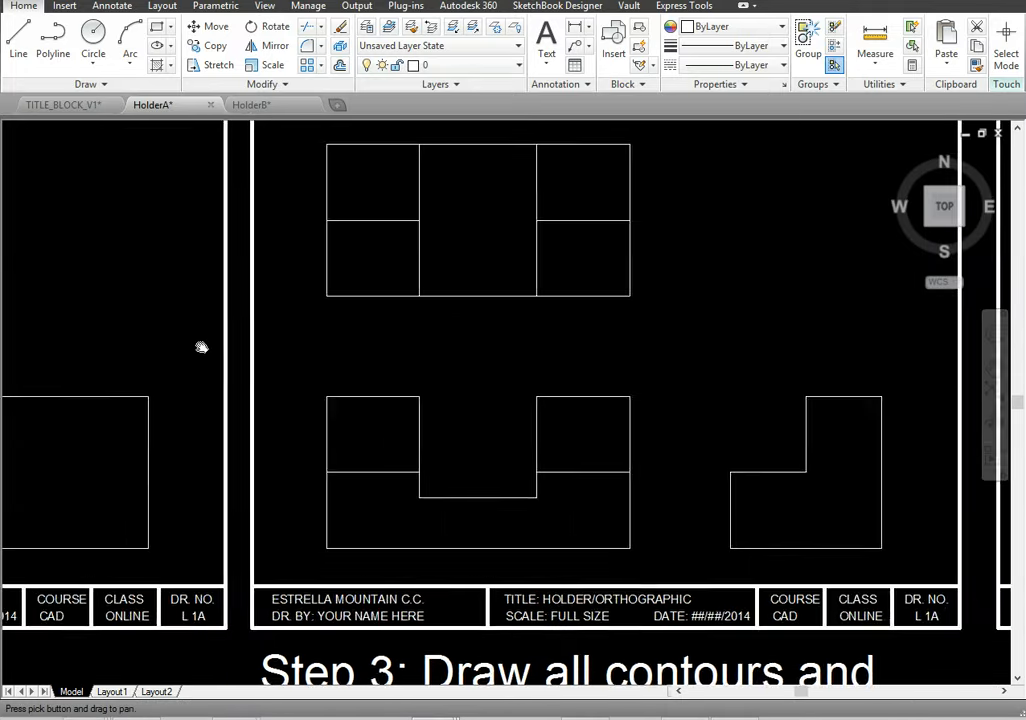
{"action": "left_click_drag", "start_coordinate": [201, 347], "coordinate": [440, 362]}
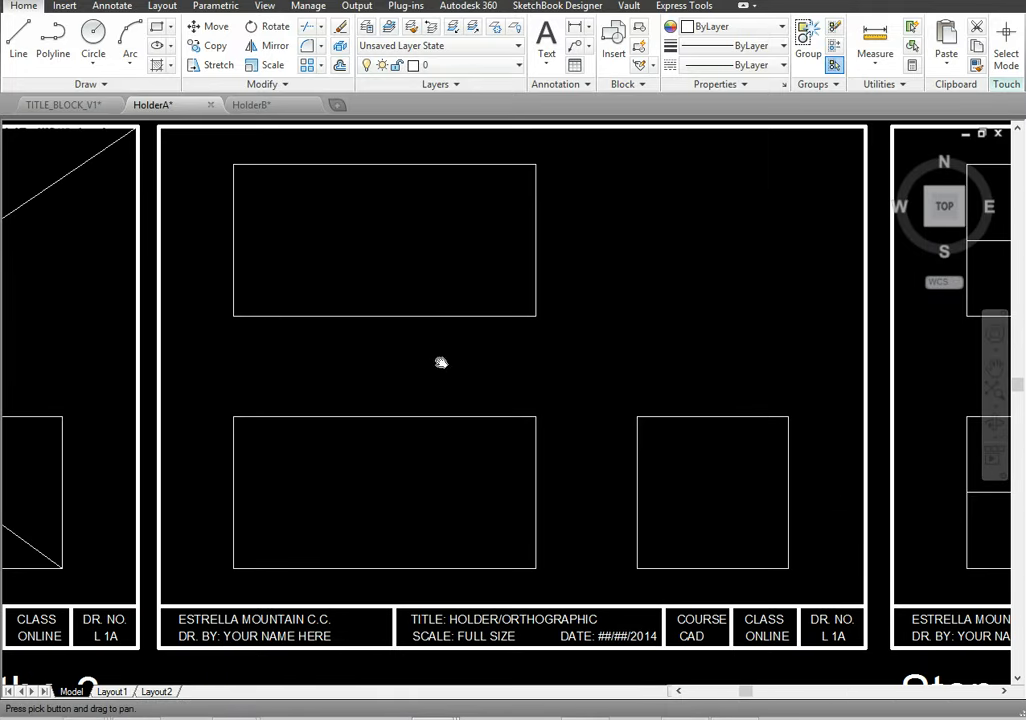
{"action": "left_click", "coordinate": [340, 64]}
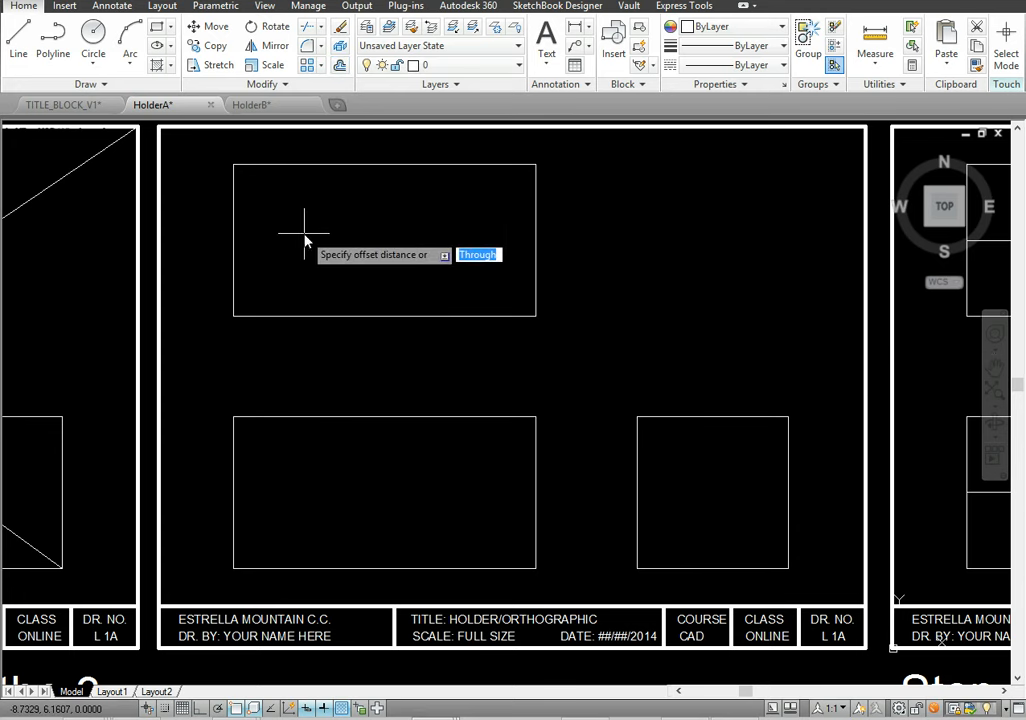
{"action": "type", "text": "1."}
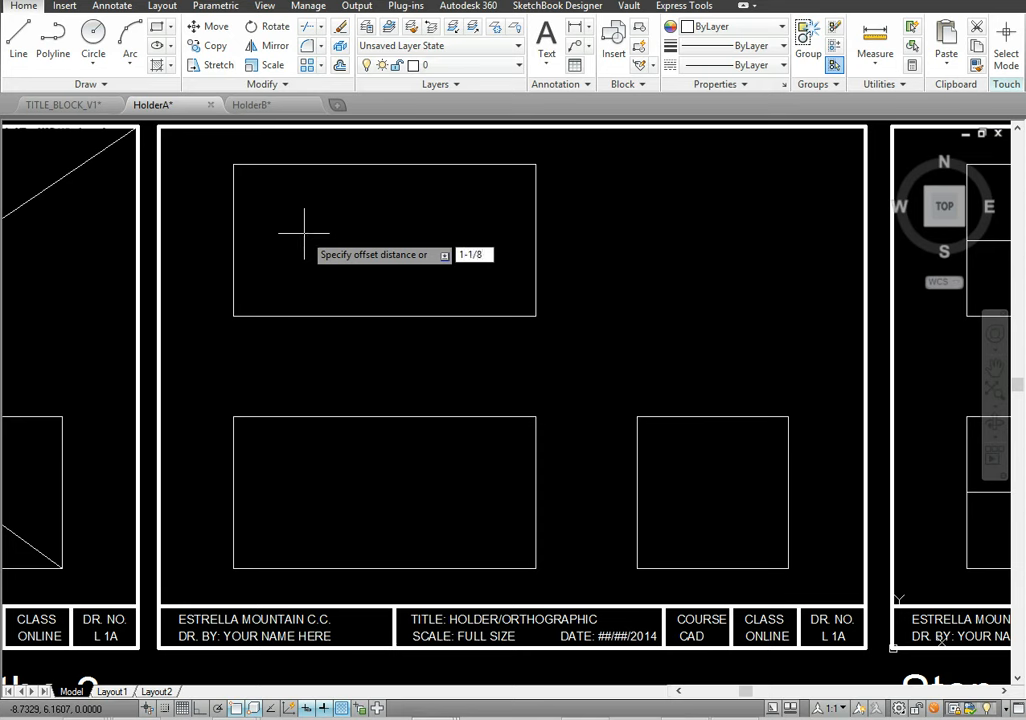
{"action": "type", "text": "1/8"}
{"action": "key", "text": "Return"}
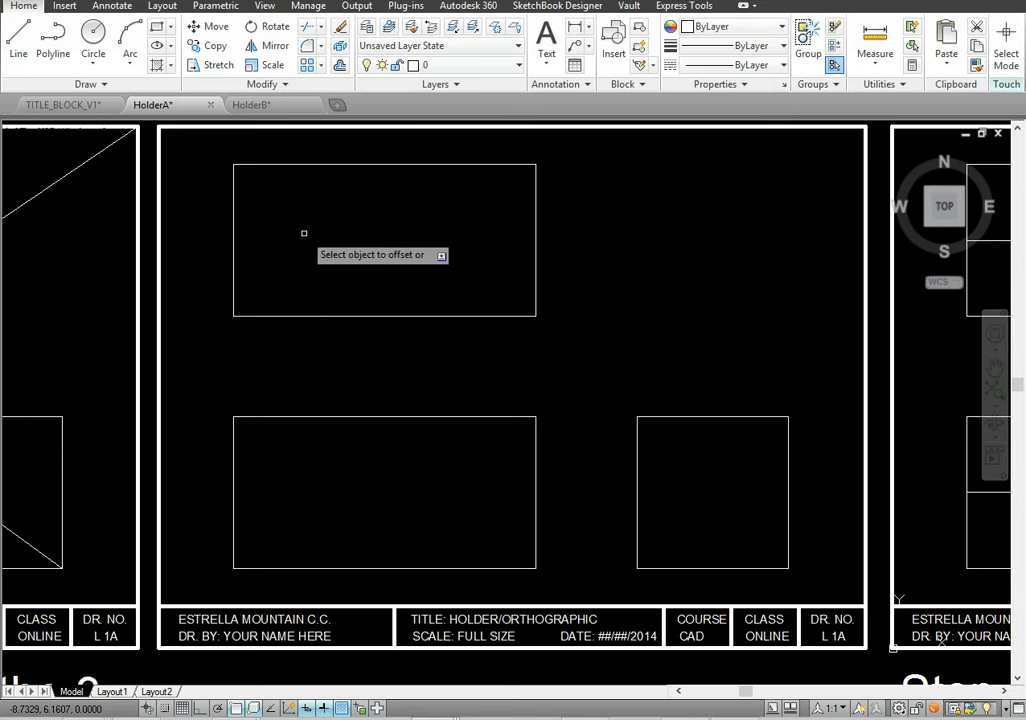
{"action": "left_click", "coordinate": [405, 167]}
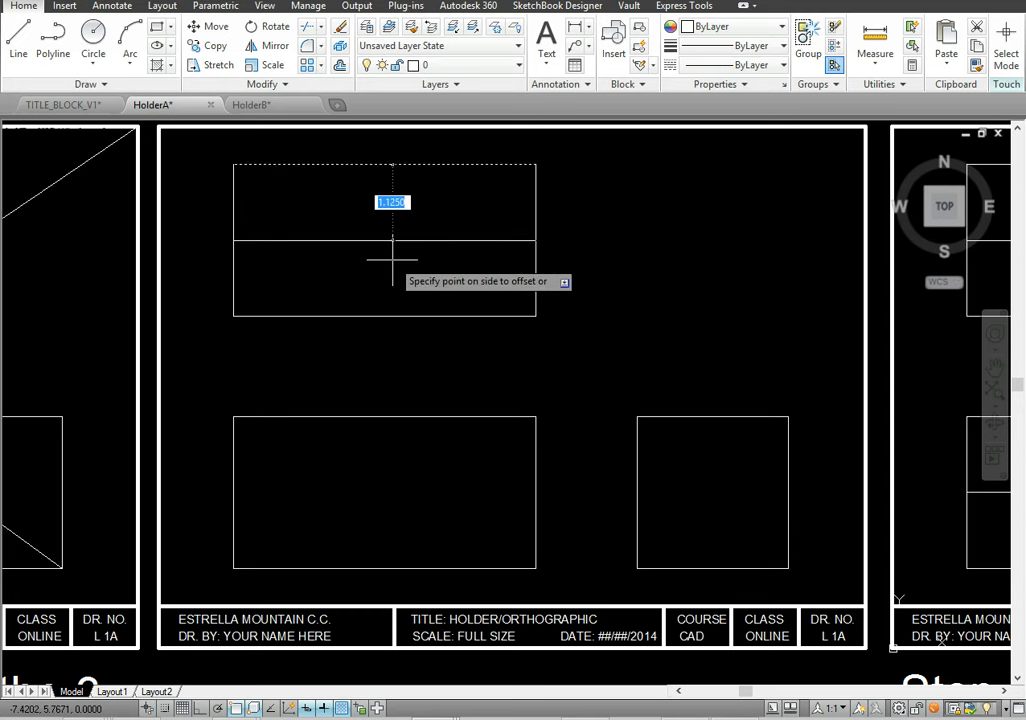
{"action": "left_click", "coordinate": [392, 258]}
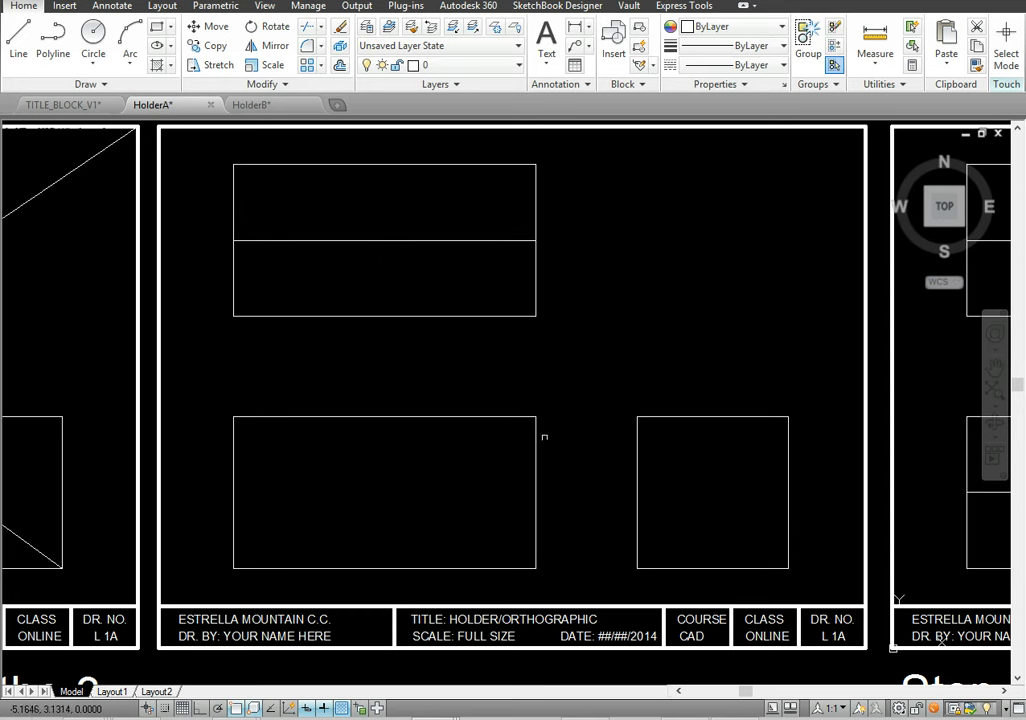
- Offset the side view's top and left edges and the front view's top edge inward by the same 1-1/8 distance
{"action": "left_click", "coordinate": [705, 418]}
{"action": "left_click", "coordinate": [700, 521]}
{"action": "left_click", "coordinate": [637, 518]}
{"action": "left_click", "coordinate": [717, 495]}
{"action": "left_click", "coordinate": [416, 417]}
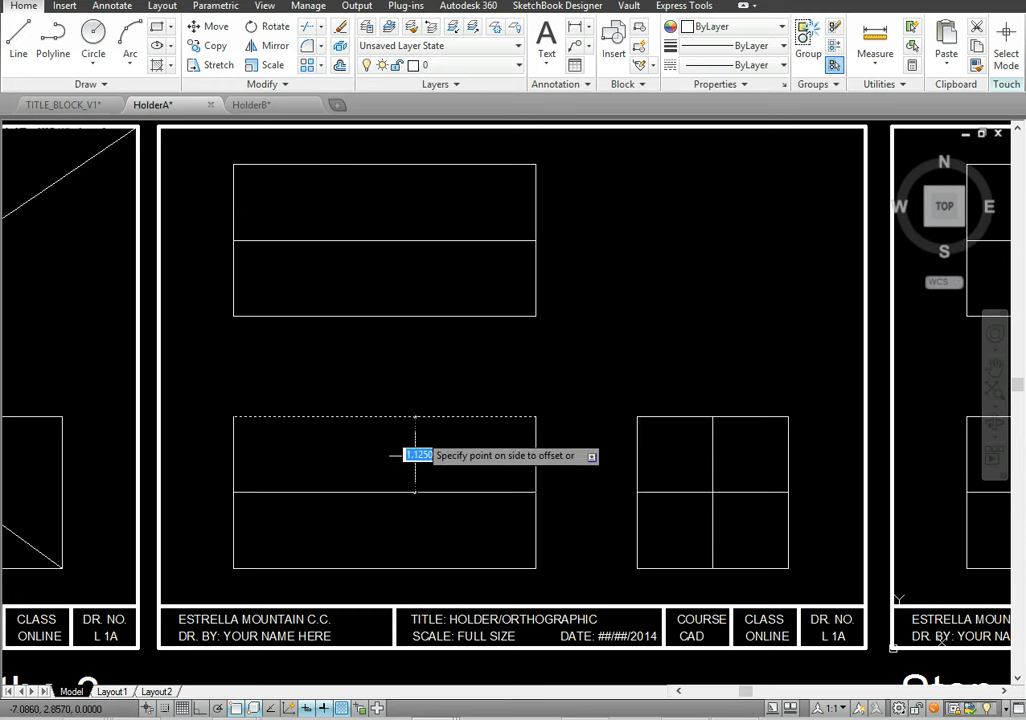
{"action": "left_click", "coordinate": [413, 515]}
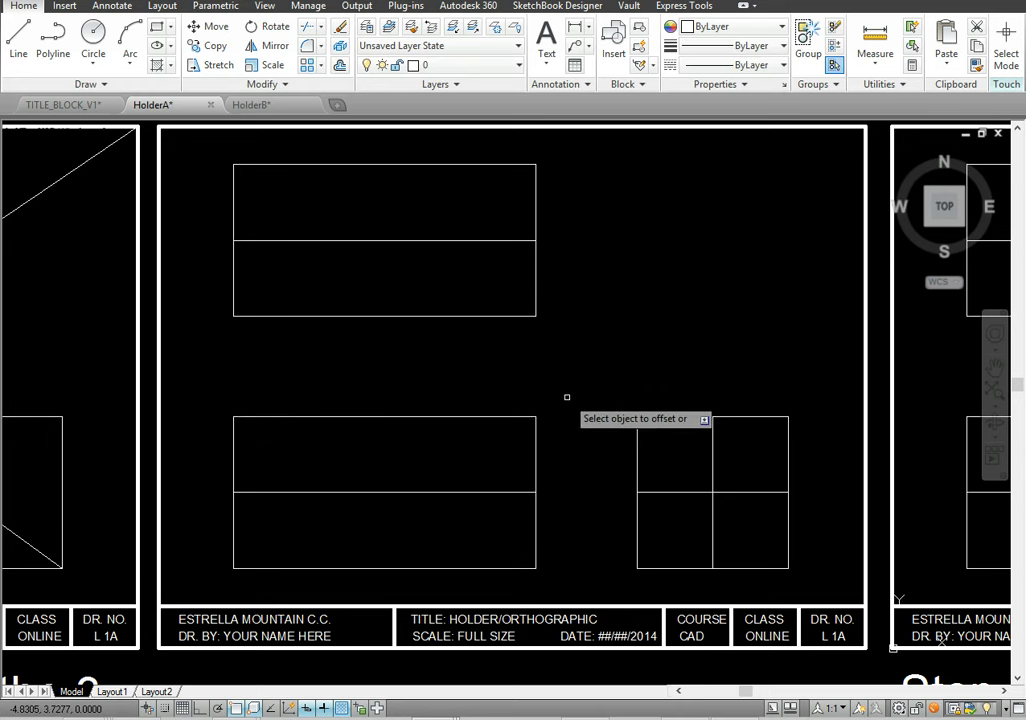
{"action": "key", "text": "Escape"}
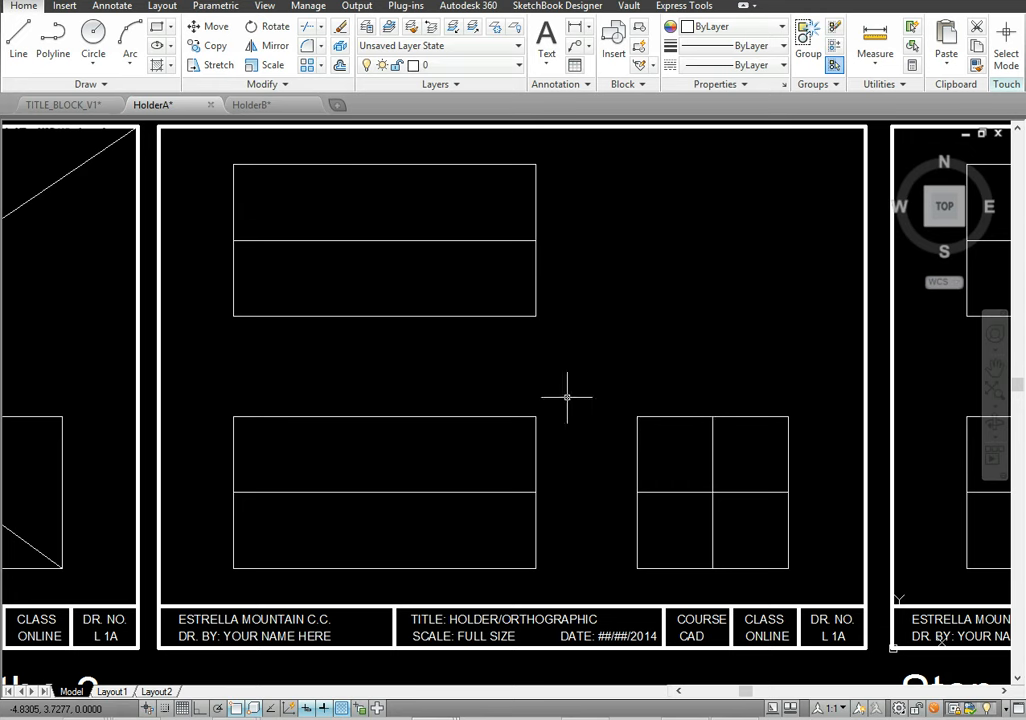
- Examine the front view widths in the dimensioned holder drawing and return to the frame being drawn
{"action": "left_click", "coordinate": [997, 369]}
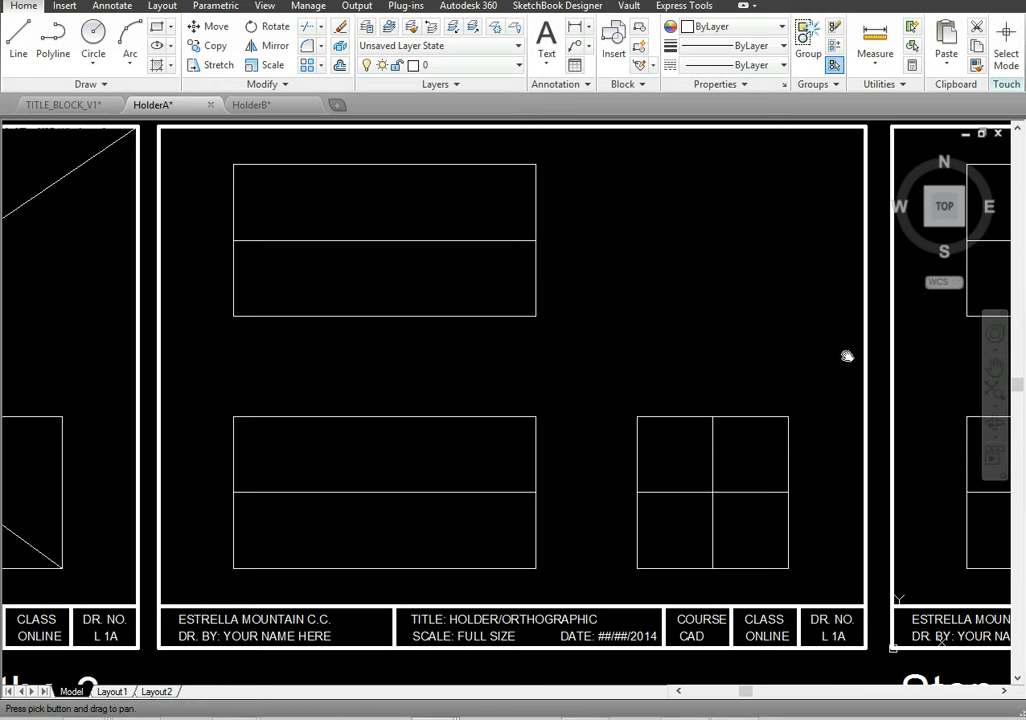
{"action": "left_click_drag", "start_coordinate": [846, 355], "coordinate": [464, 367]}
{"action": "left_click_drag", "start_coordinate": [772, 387], "coordinate": [227, 376]}
{"action": "left_click_drag", "start_coordinate": [900, 440], "coordinate": [217, 417]}
{"action": "left_click_drag", "start_coordinate": [730, 436], "coordinate": [322, 440]}
{"action": "left_click_drag", "start_coordinate": [840, 441], "coordinate": [121, 465]}
{"action": "left_click_drag", "start_coordinate": [621, 408], "coordinate": [488, 405]}
{"action": "right_click", "coordinate": [648, 400]}
{"action": "left_click", "coordinate": [692, 420]}
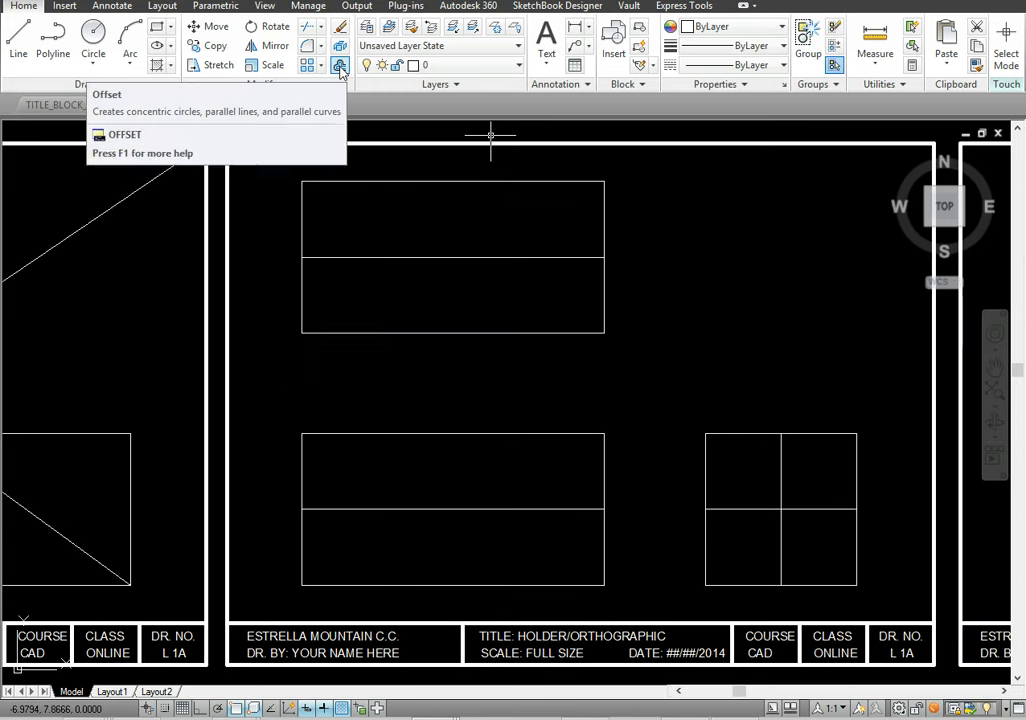
- Offset the left and right edges of the front view box inward by 1-3/8
{"action": "left_click", "coordinate": [340, 66]}
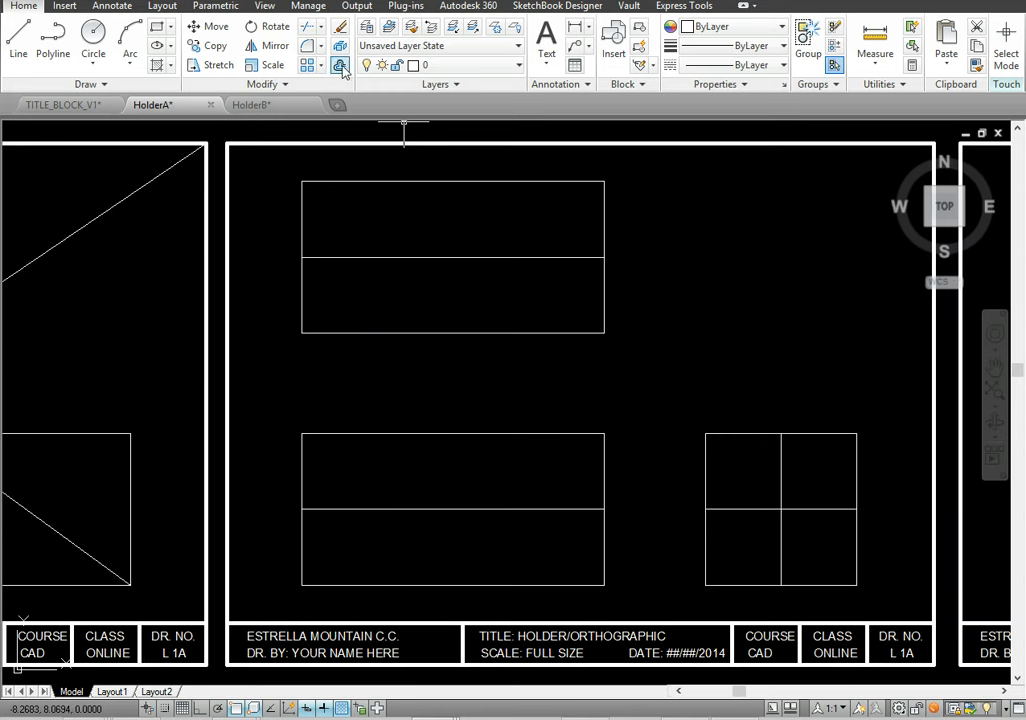
{"action": "type", "text": "1-"}
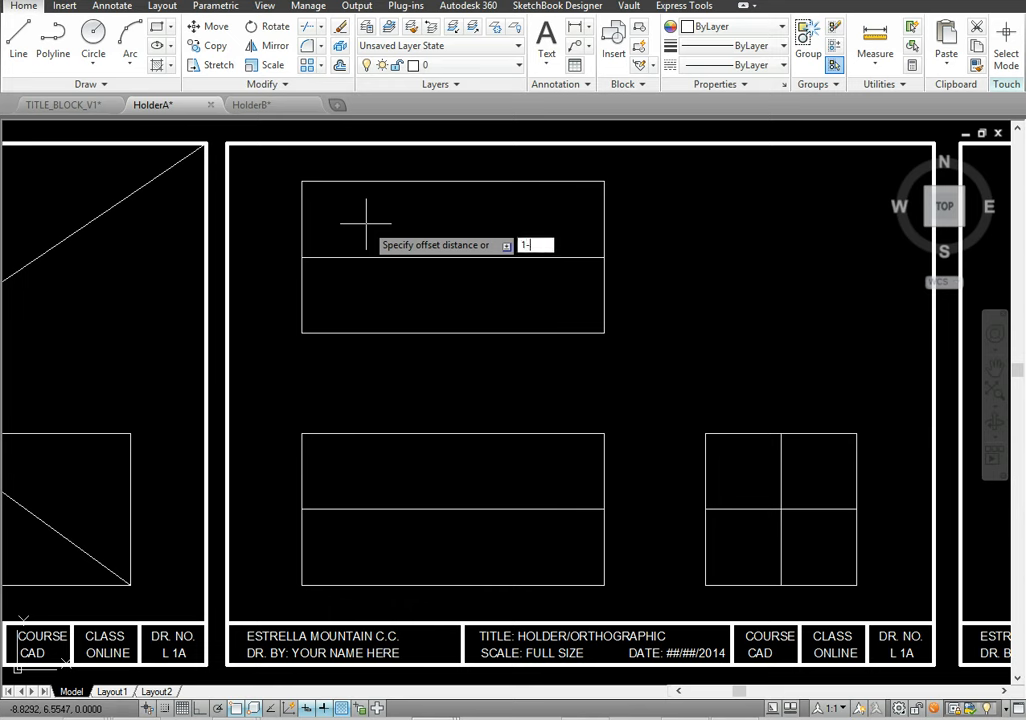
{"action": "type", "text": "3/8"}
{"action": "key", "text": "Return"}
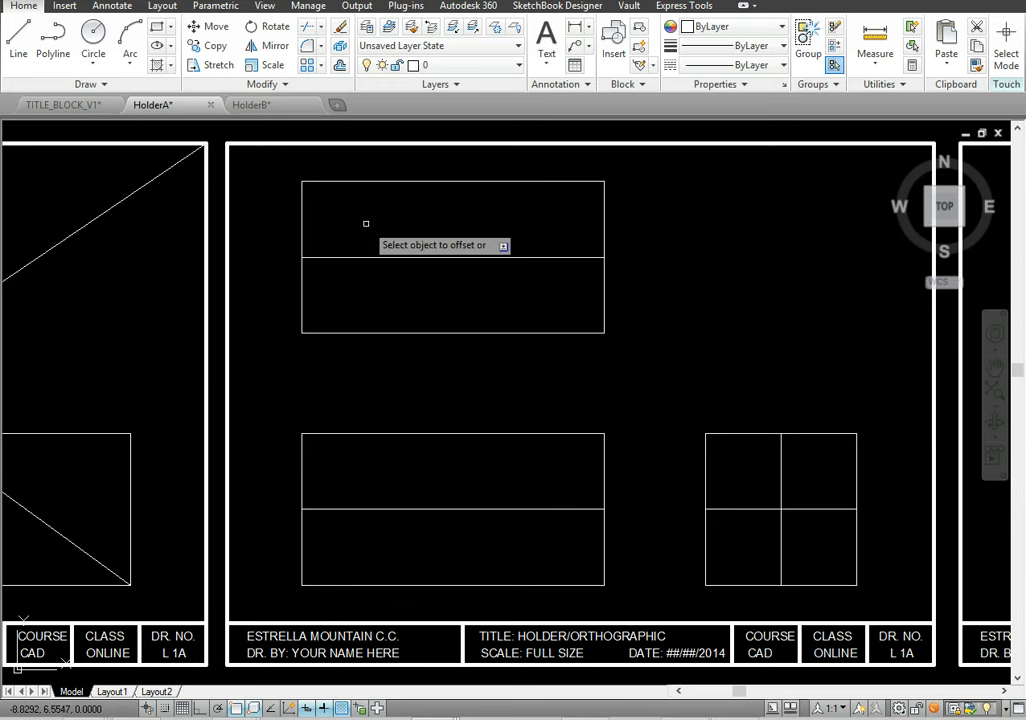
{"action": "left_click", "coordinate": [303, 485]}
{"action": "left_click", "coordinate": [396, 477]}
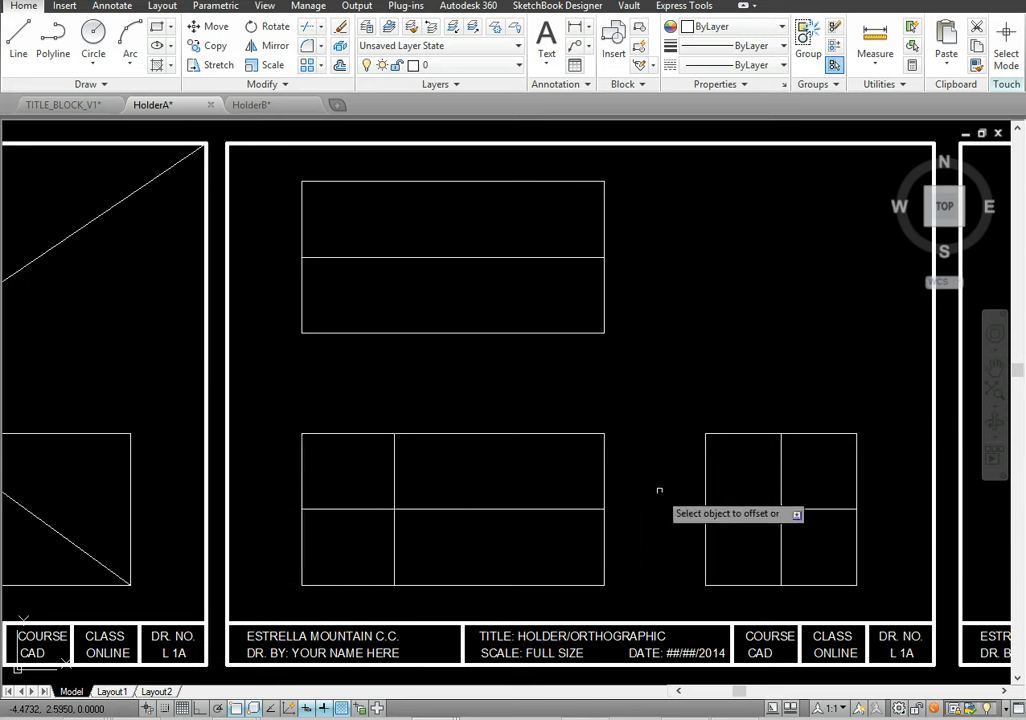
{"action": "left_click", "coordinate": [604, 483]}
{"action": "left_click", "coordinate": [483, 469]}
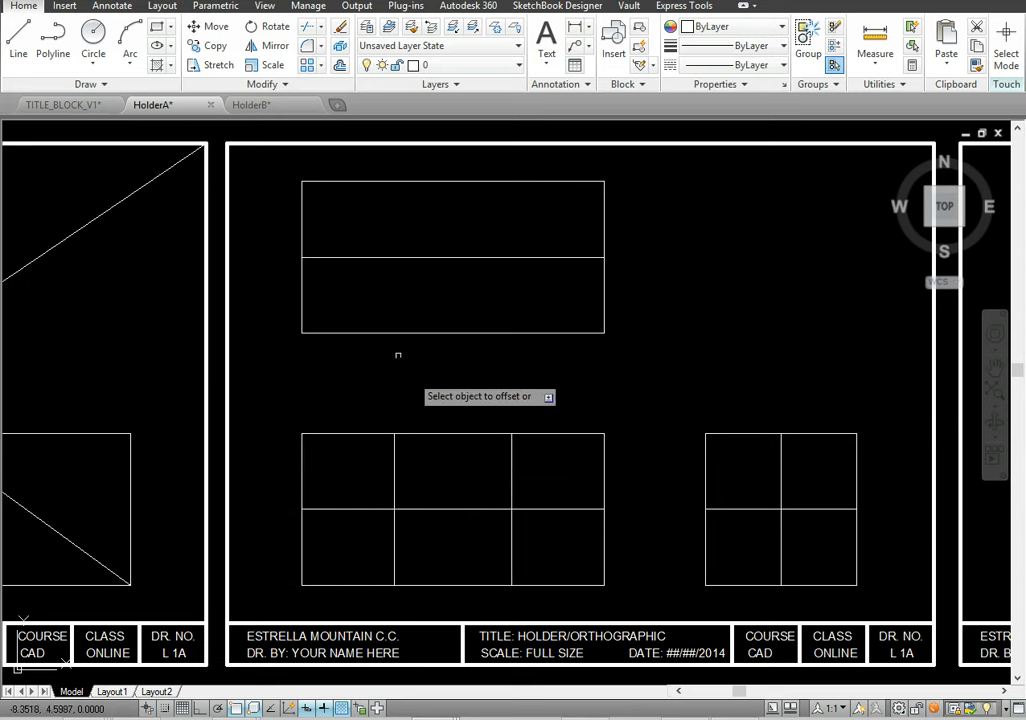
- Offset the left and right edges of the top view box inward by the same 1-3/8 distance
{"action": "left_click", "coordinate": [301, 239]}
{"action": "left_click", "coordinate": [420, 234]}
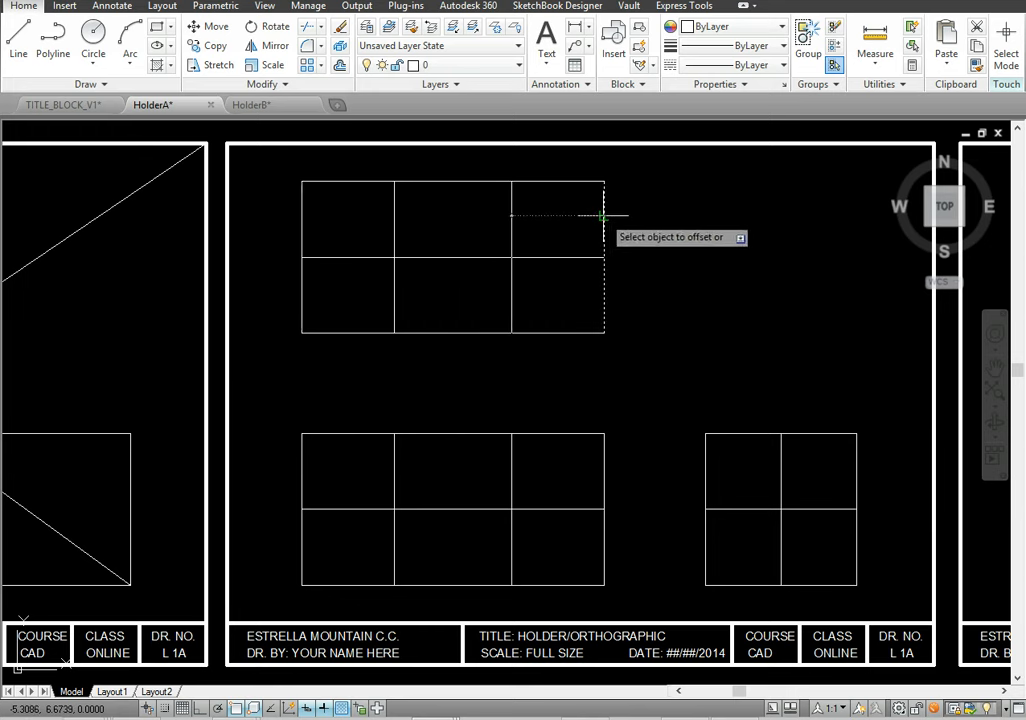
{"action": "left_click", "coordinate": [603, 212]}
{"action": "left_click", "coordinate": [472, 218]}
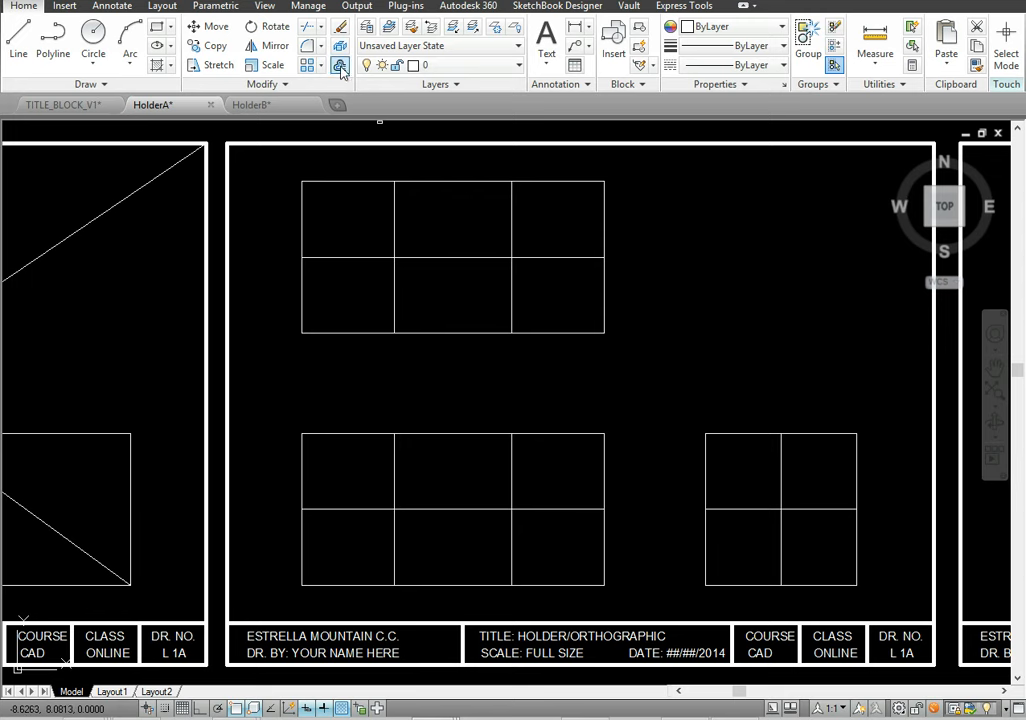
- Trim the top view's middle horizontal segment, the front view's central top and middle segments, and the side view's upper-left corner
{"action": "left_click", "coordinate": [308, 27]}
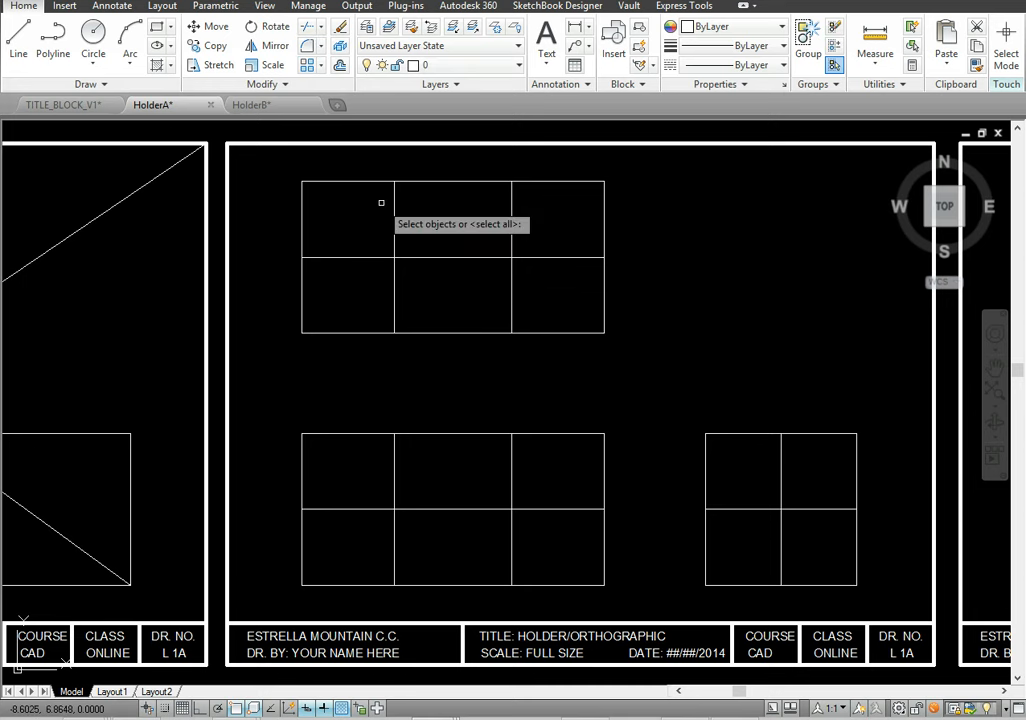
{"action": "key", "text": "Return"}
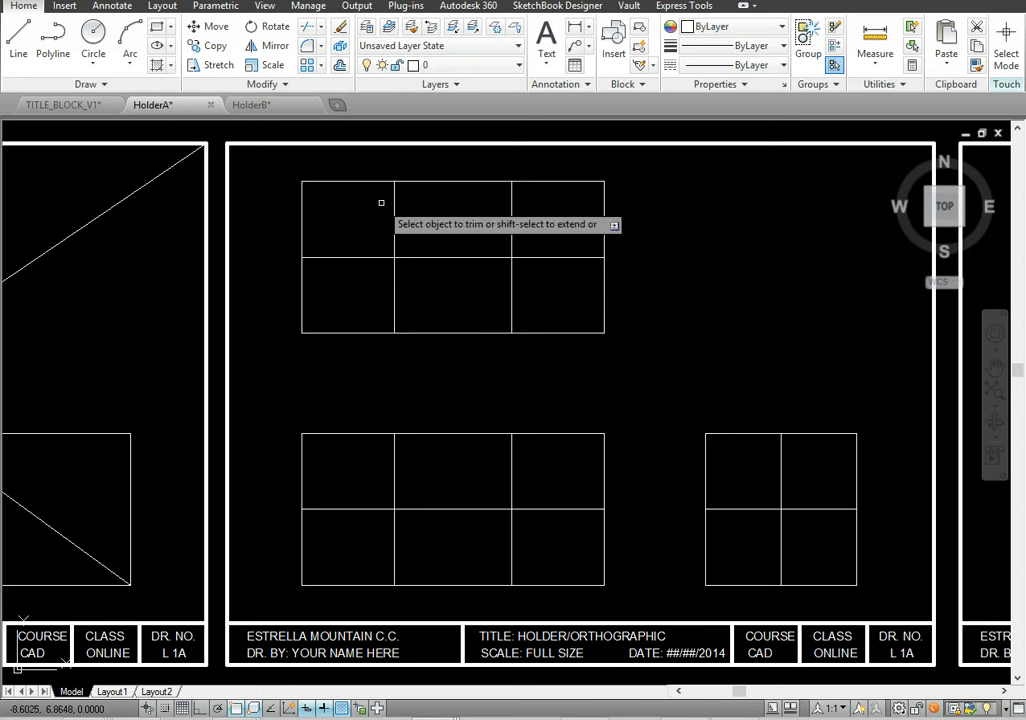
{"action": "left_click", "coordinate": [449, 258]}
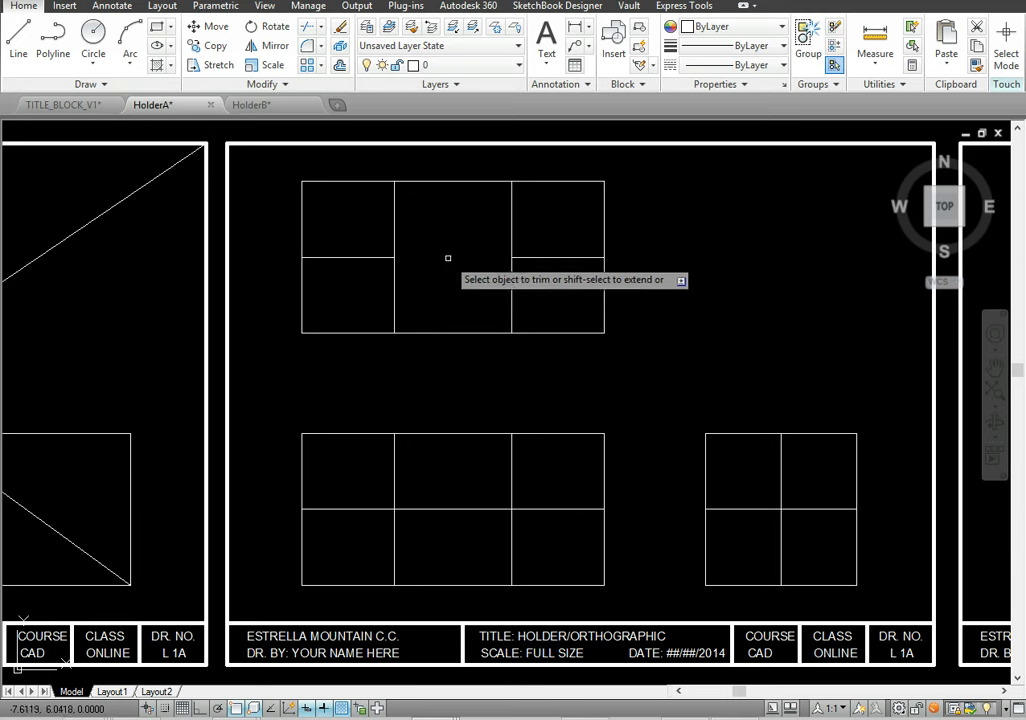
{"action": "left_click", "coordinate": [469, 510]}
{"action": "left_click", "coordinate": [737, 433]}
{"action": "left_click", "coordinate": [705, 463]}
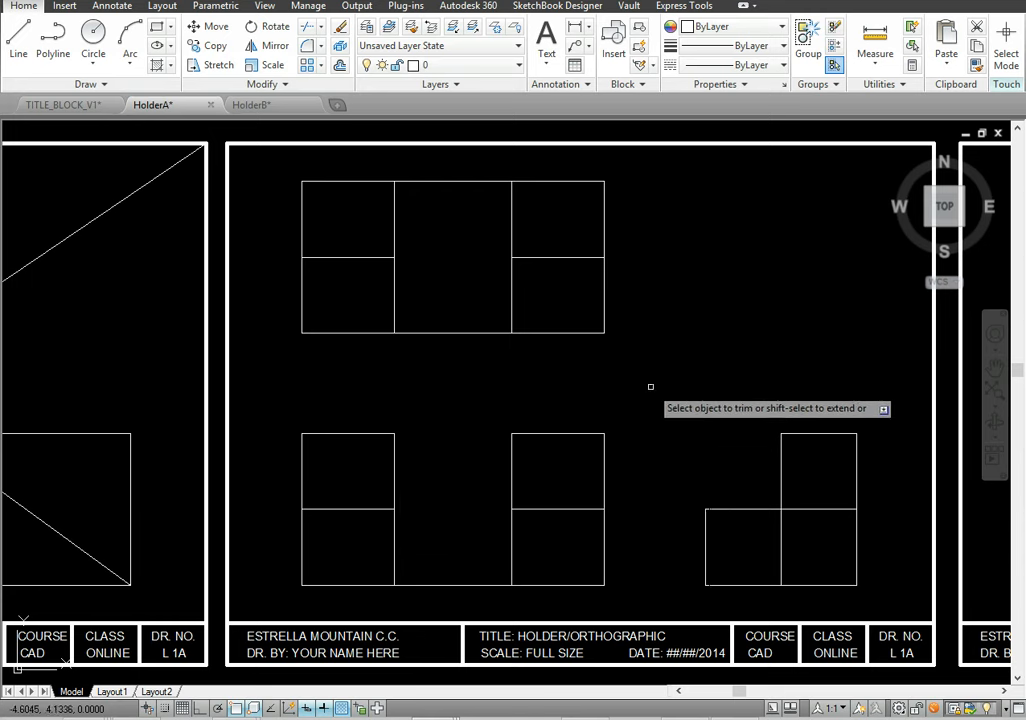
{"action": "key", "text": "Return"}
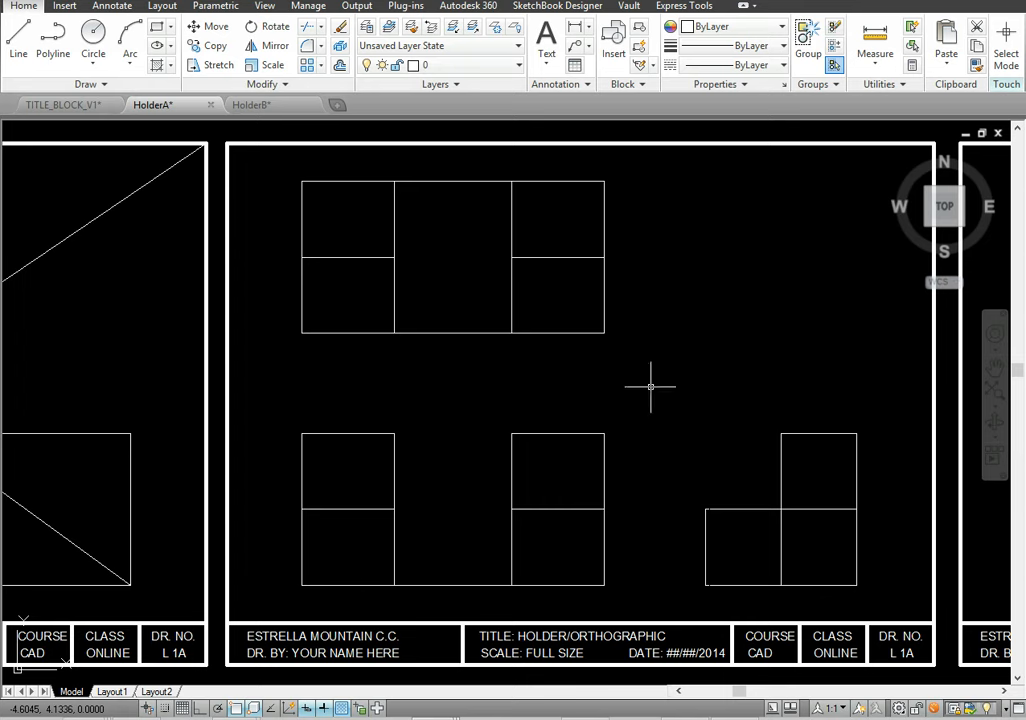
- Check the slot base height in the dimensioned drawing and offset the front view's bottom edge upward by .75
{"action": "left_click", "coordinate": [994, 369]}
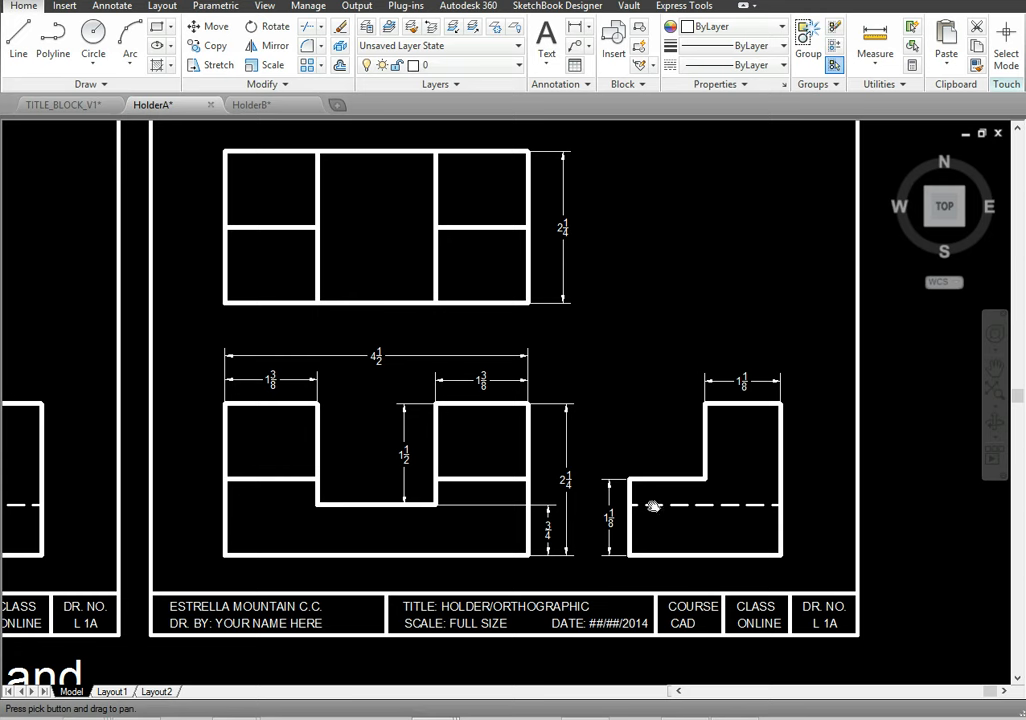
{"action": "right_click", "coordinate": [792, 357]}
{"action": "left_click", "coordinate": [825, 368]}
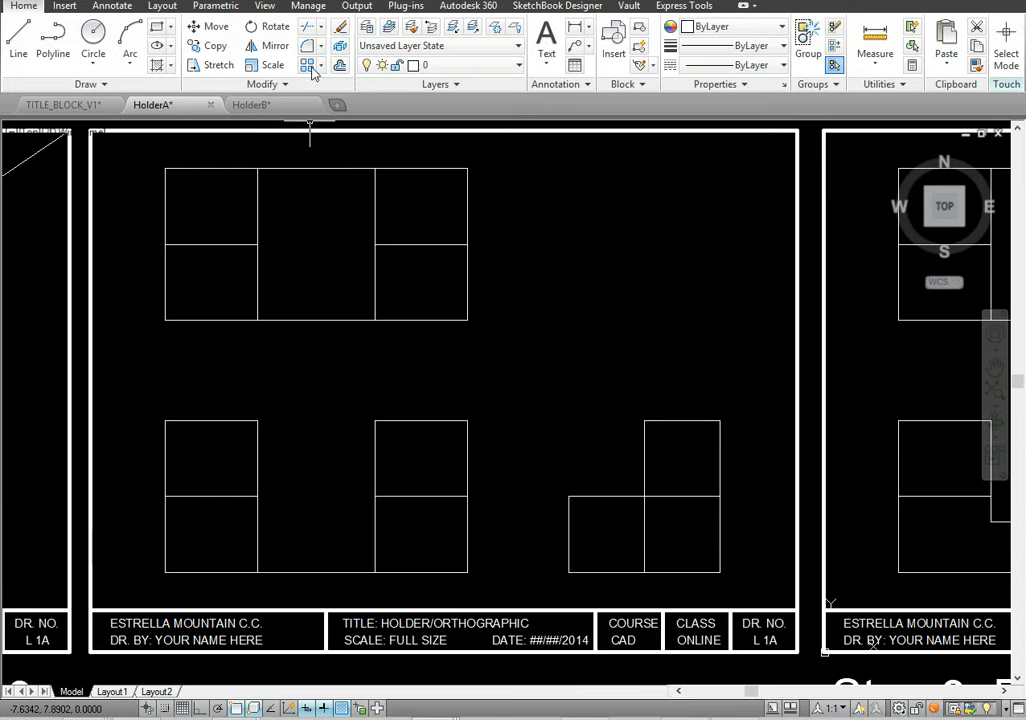
{"action": "left_click", "coordinate": [339, 66]}
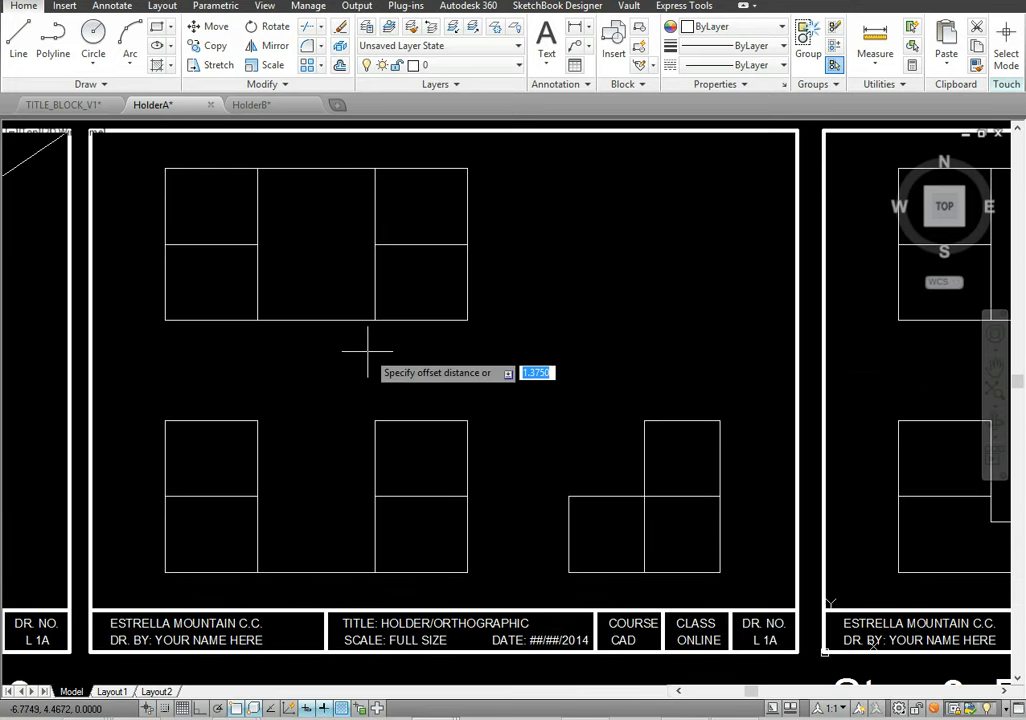
{"action": "type", "text": ".75"}
{"action": "key", "text": "Return"}
{"action": "left_click", "coordinate": [302, 572]}
{"action": "left_click", "coordinate": [305, 546]}
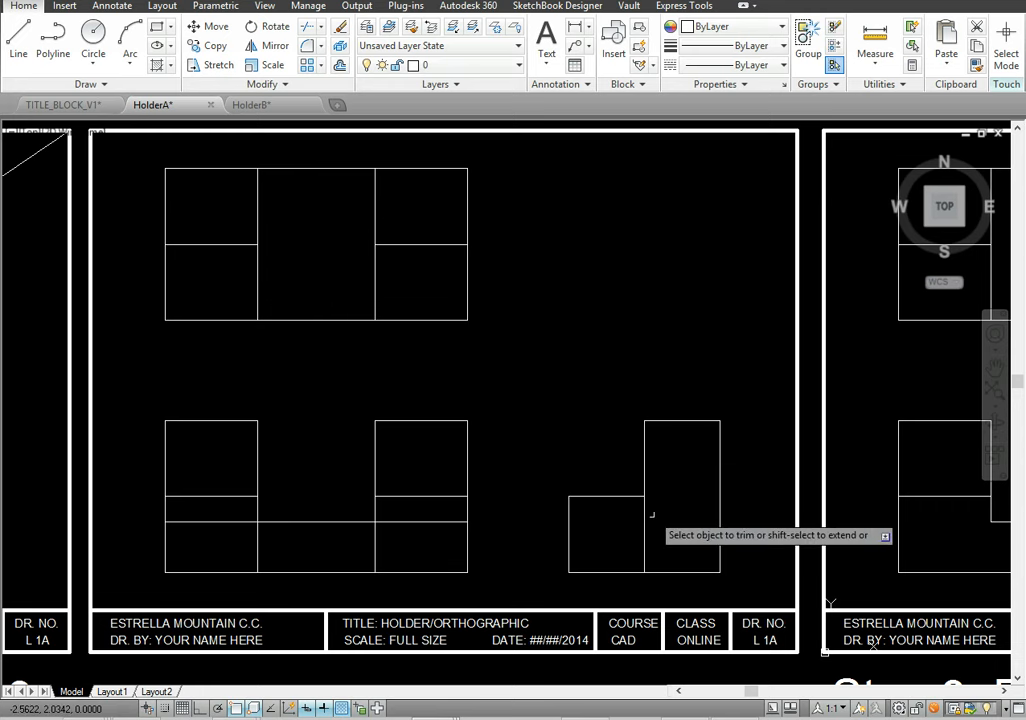
- Trim the side view's inner vertical below the step, the front view's verticals below the slot base, and the slot line's outer segments
{"action": "left_click", "coordinate": [644, 524]}
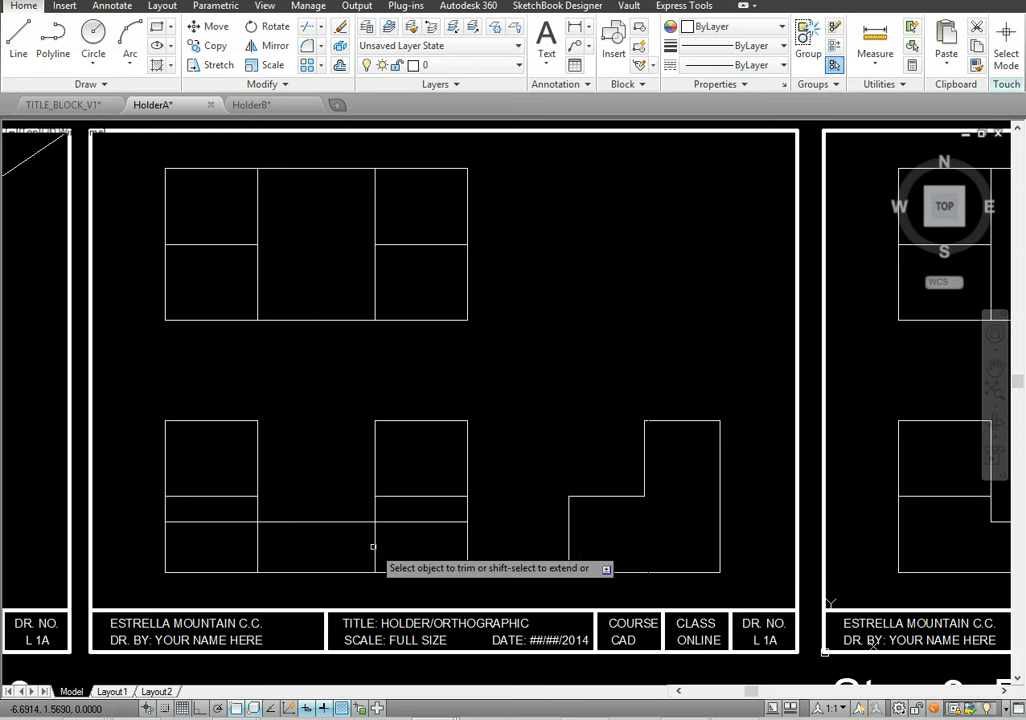
{"action": "left_click", "coordinate": [373, 547]}
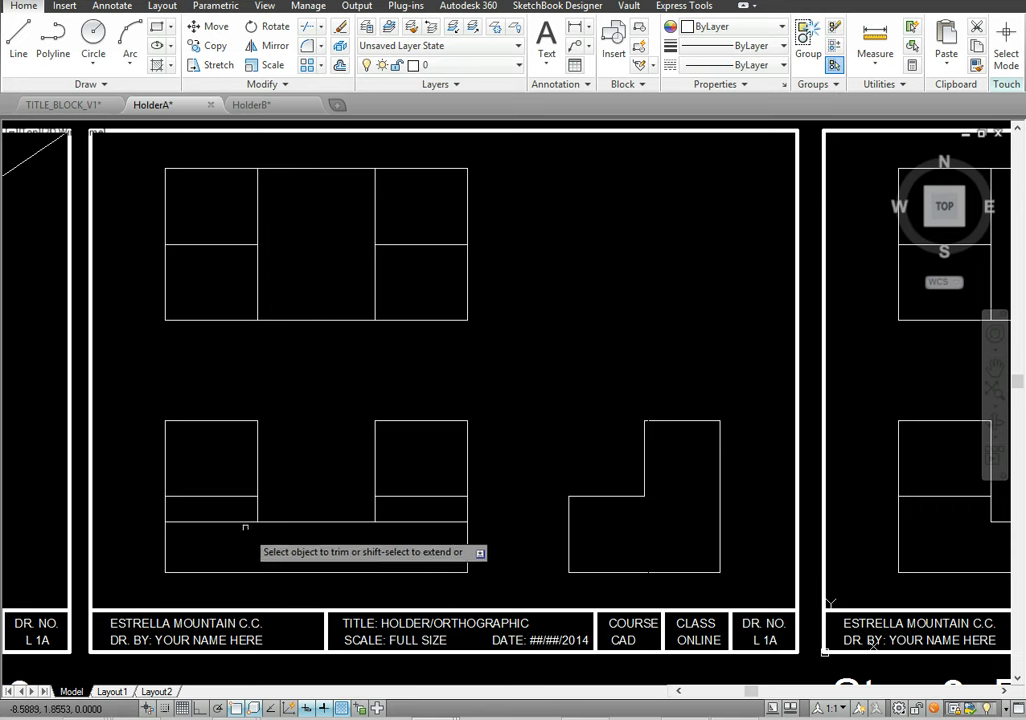
{"action": "left_click", "coordinate": [240, 521]}
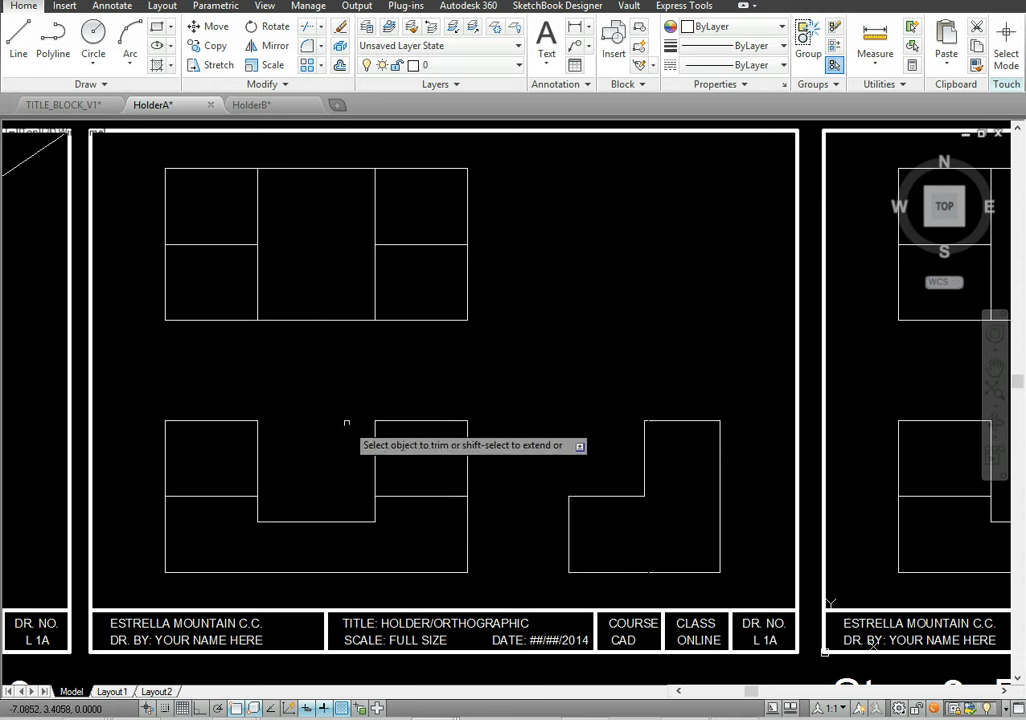
{"action": "right_click", "coordinate": [414, 366]}
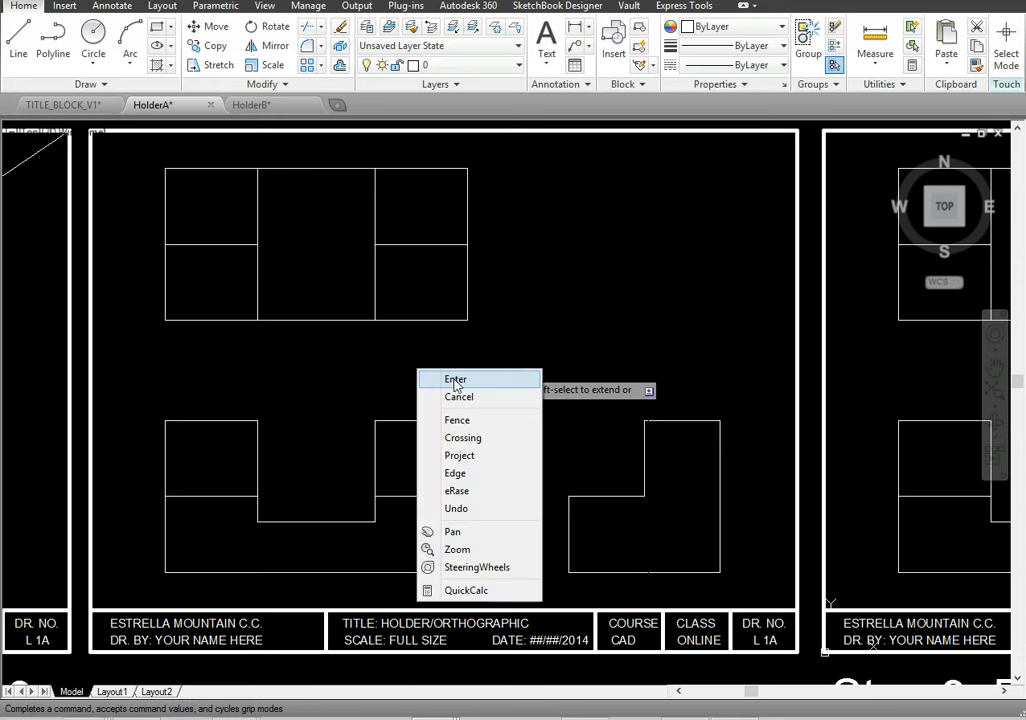
{"action": "left_click", "coordinate": [430, 374]}
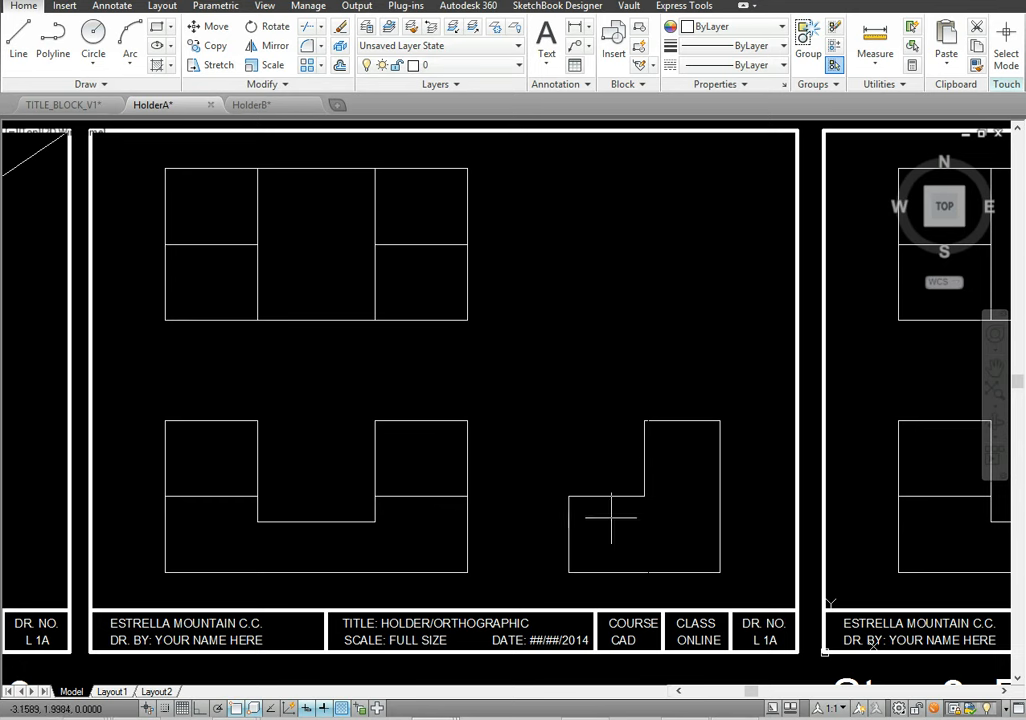
- Review the Step 3 and Step 4 instruction notes and compare their example sheets for contours, lineweights and hidden features
{"action": "scroll", "coordinate": [722, 504], "scroll_direction": "down", "scroll_amount": 2}
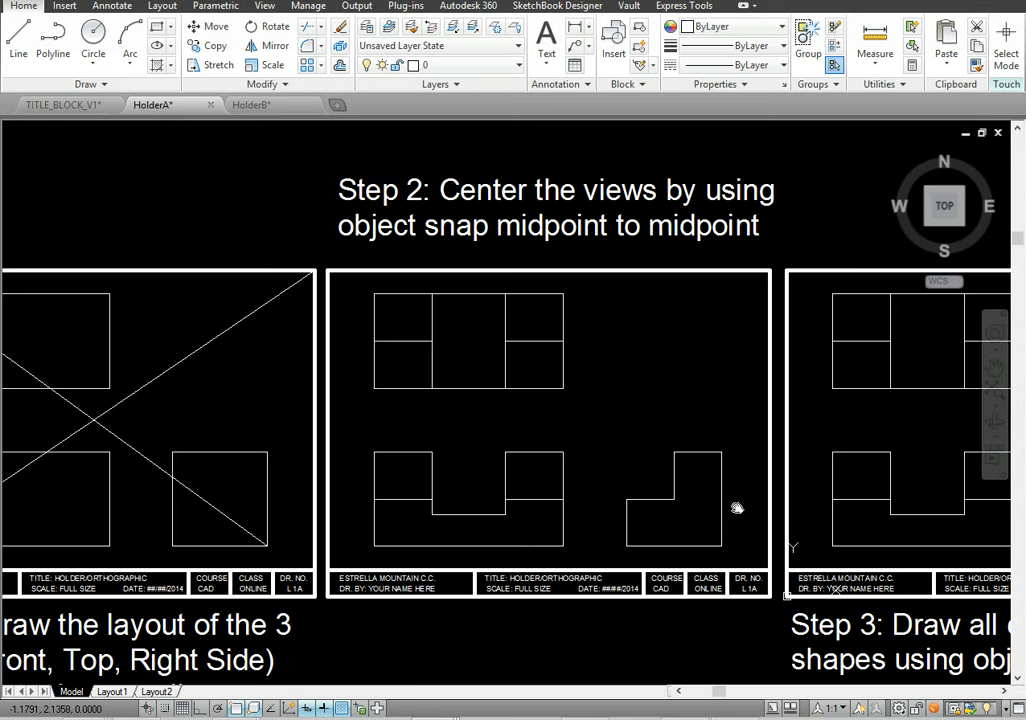
{"action": "mouse_move", "coordinate": [719, 508]}
{"action": "middle_mouse_down"}
{"action": "mouse_move", "coordinate": [343, 500]}
{"action": "mouse_move", "coordinate": [268, 481]}
{"action": "mouse_move", "coordinate": [252, 447]}
{"action": "middle_mouse_up"}
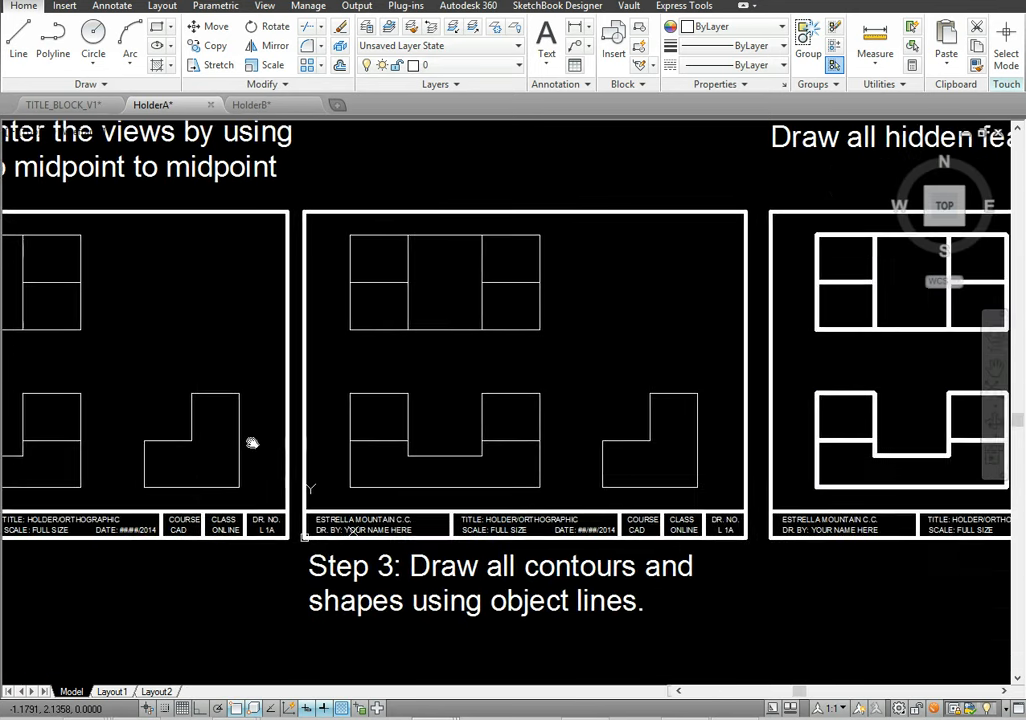
{"action": "scroll", "coordinate": [408, 539], "scroll_direction": "up", "scroll_amount": 1}
{"action": "scroll", "coordinate": [435, 543], "scroll_direction": "up", "scroll_amount": 1}
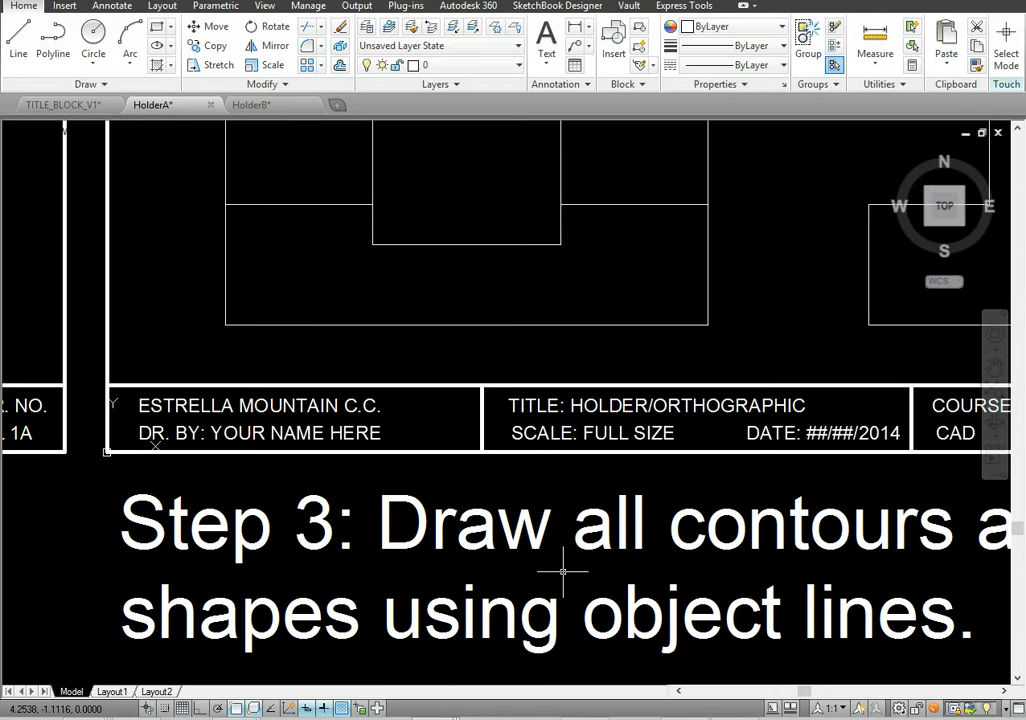
{"action": "scroll", "coordinate": [530, 570], "scroll_direction": "down", "scroll_amount": 1}
{"action": "mouse_move", "coordinate": [404, 536]}
{"action": "middle_mouse_down"}
{"action": "mouse_move", "coordinate": [404, 564]}
{"action": "mouse_move", "coordinate": [448, 583]}
{"action": "mouse_move", "coordinate": [697, 607]}
{"action": "mouse_move", "coordinate": [317, 606]}
{"action": "middle_mouse_up"}
{"action": "middle_click_drag", "start_coordinate": [464, 559], "coordinate": [451, 645]}
{"action": "mouse_move", "coordinate": [611, 519]}
{"action": "middle_mouse_down"}
{"action": "mouse_move", "coordinate": [520, 541]}
{"action": "mouse_move", "coordinate": [165, 554]}
{"action": "middle_mouse_up"}
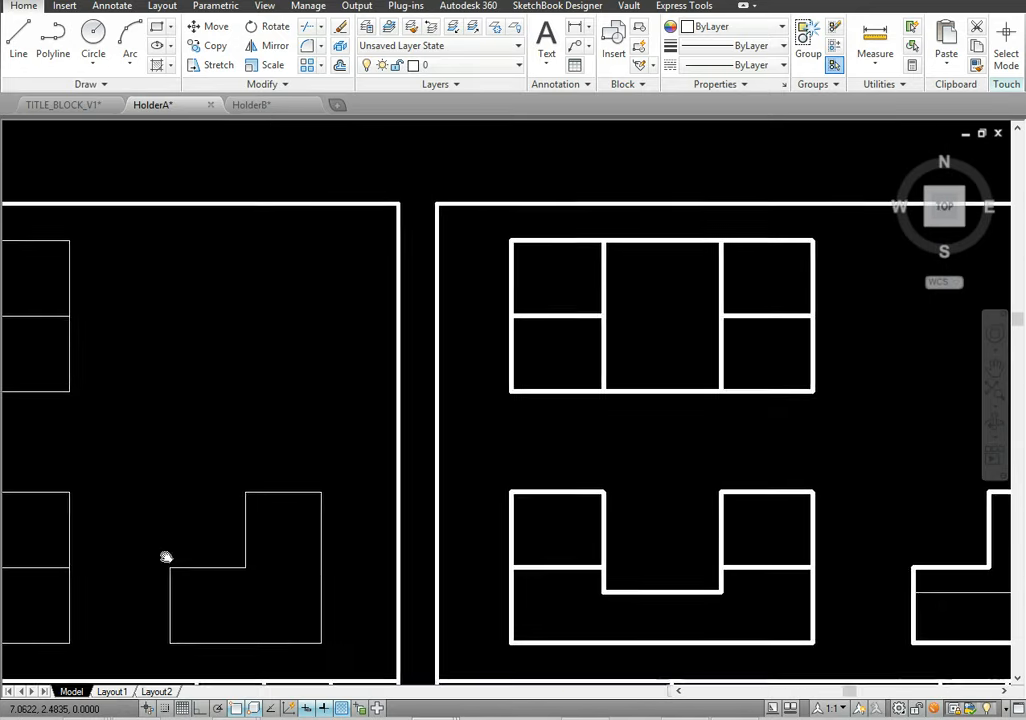
{"action": "mouse_move", "coordinate": [360, 504]}
{"action": "middle_mouse_down"}
{"action": "mouse_move", "coordinate": [167, 562]}
{"action": "mouse_move", "coordinate": [197, 623]}
{"action": "middle_mouse_up"}
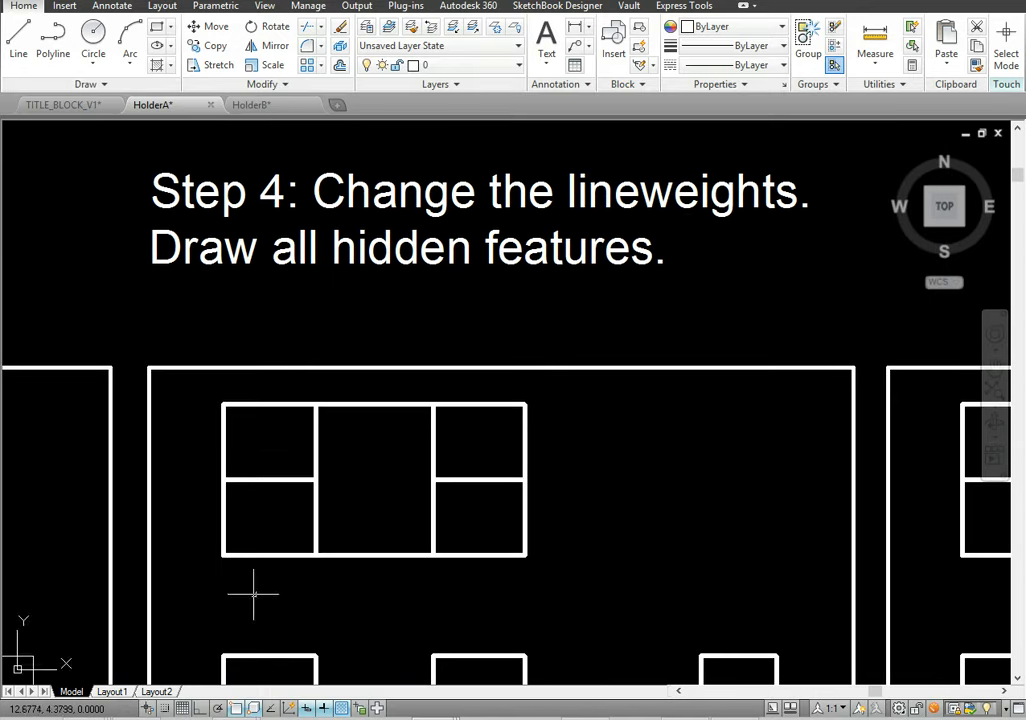
{"action": "scroll", "coordinate": [260, 591], "scroll_direction": "down", "scroll_amount": 2}
{"action": "middle_click_drag", "start_coordinate": [269, 618], "coordinate": [291, 532]}
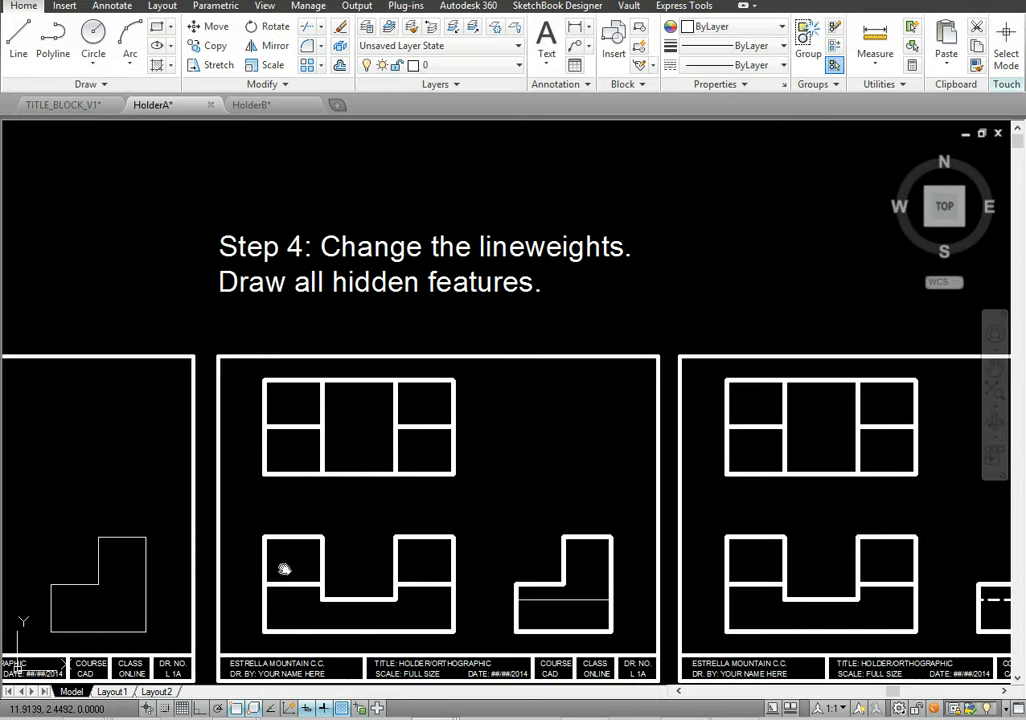
{"action": "middle_click_drag", "start_coordinate": [252, 580], "coordinate": [311, 559]}
{"action": "middle_click_drag", "start_coordinate": [595, 515], "coordinate": [618, 513]}
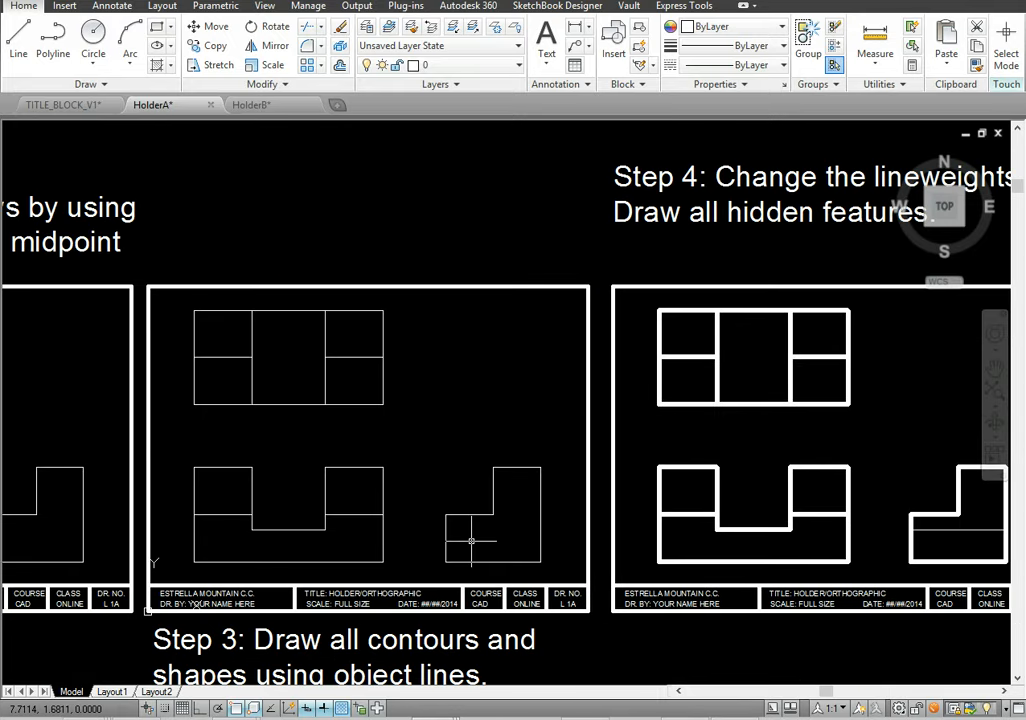
{"action": "mouse_move", "coordinate": [470, 541]}
{"action": "middle_mouse_down"}
{"action": "mouse_move", "coordinate": [538, 514]}
{"action": "mouse_move", "coordinate": [595, 530]}
{"action": "middle_mouse_up"}
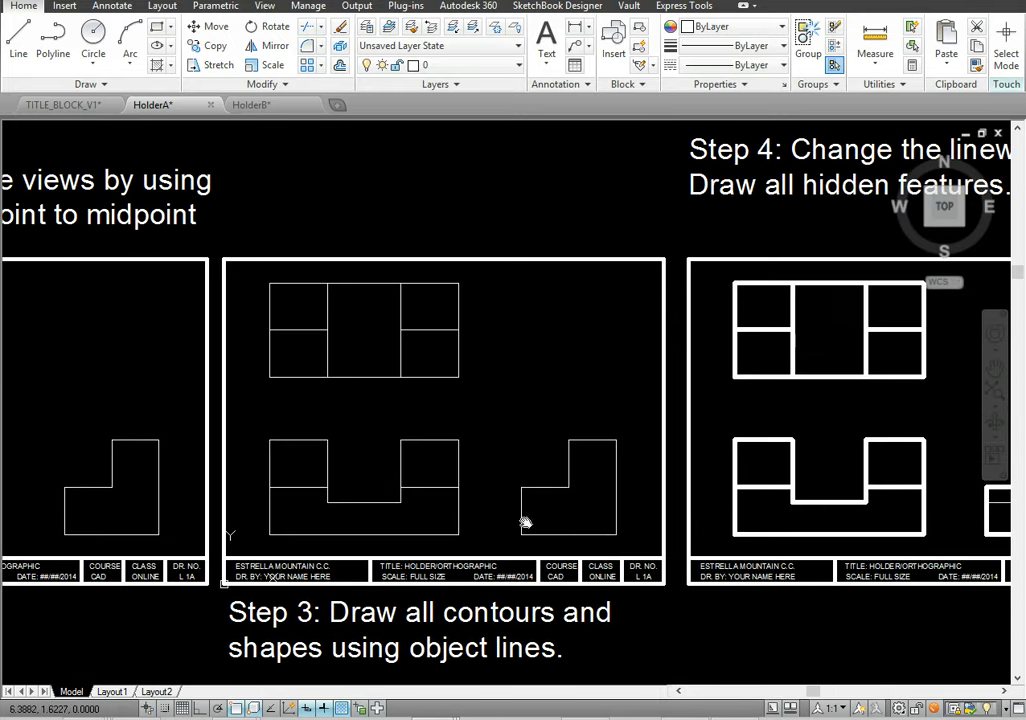
{"action": "middle_click_drag", "start_coordinate": [525, 522], "coordinate": [577, 528]}
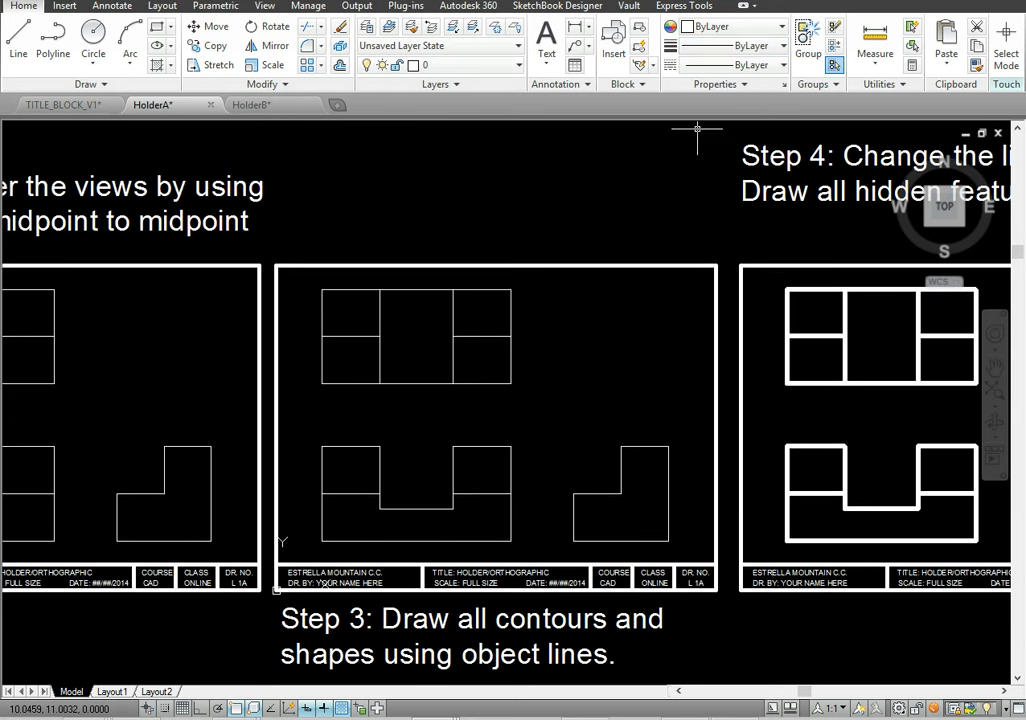
- Set the lineweight of all top, front and side view lines on the Step 3 sheet to 0.60 mm
{"action": "left_click", "coordinate": [294, 276]}
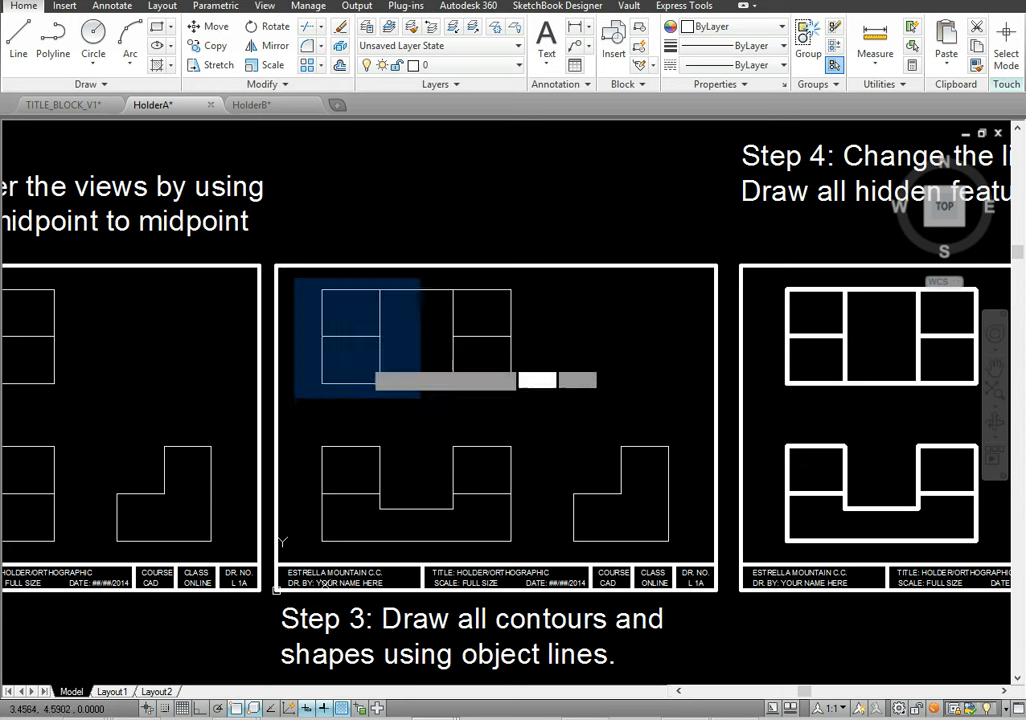
{"action": "left_click", "coordinate": [694, 548]}
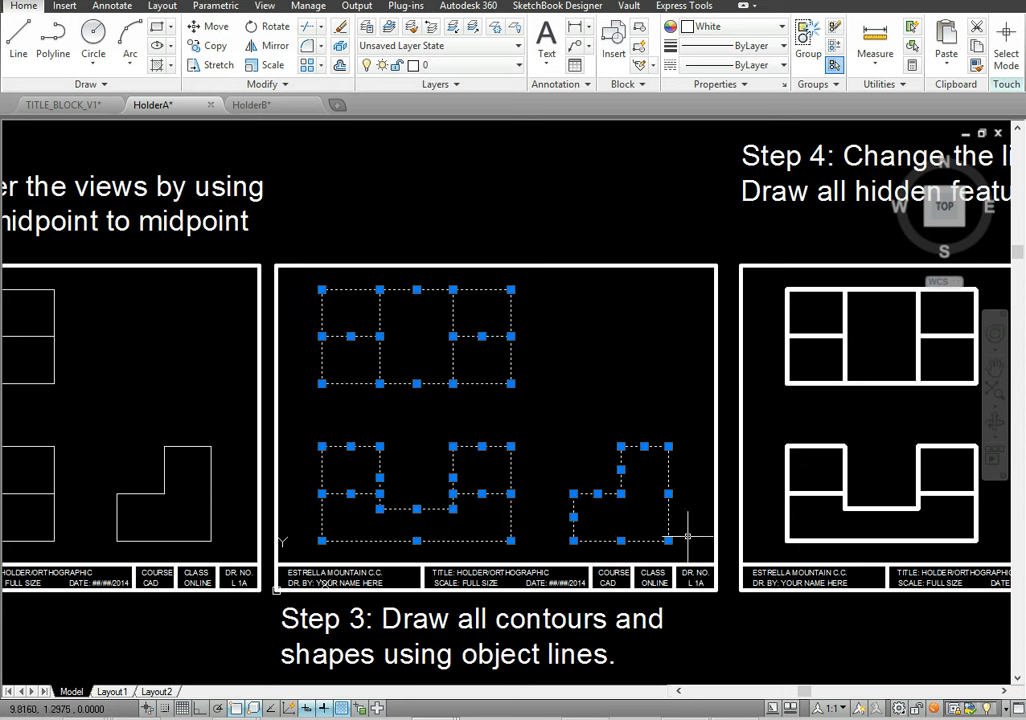
{"action": "left_click", "coordinate": [784, 50]}
{"action": "scroll", "coordinate": [787, 120], "scroll_direction": "down", "scroll_amount": 3}
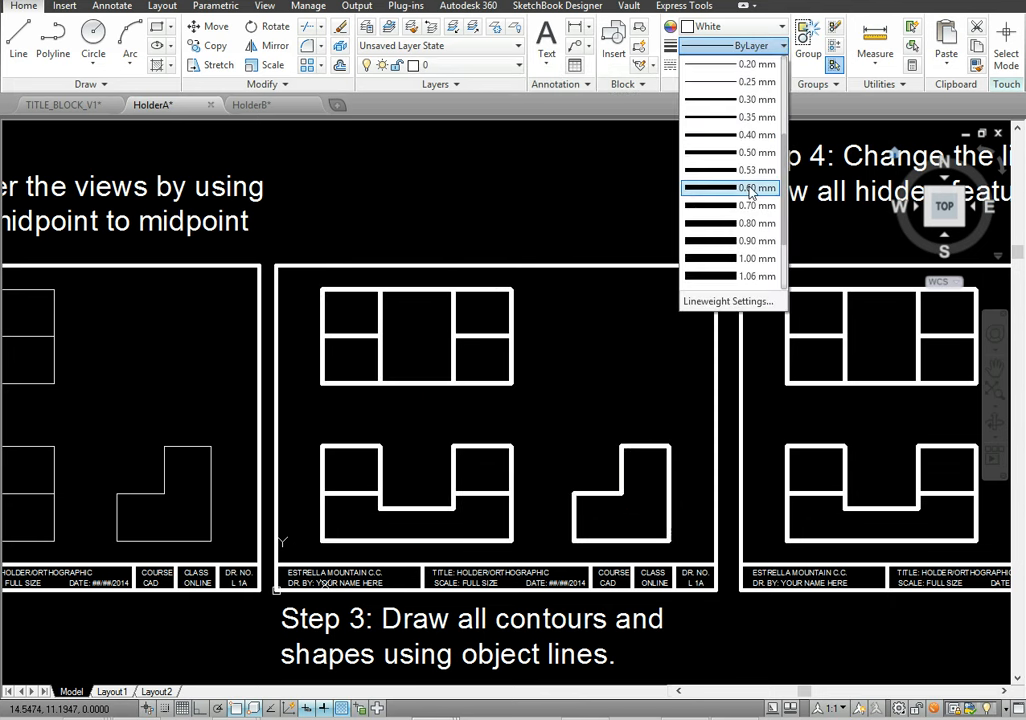
{"action": "left_click", "coordinate": [750, 189]}
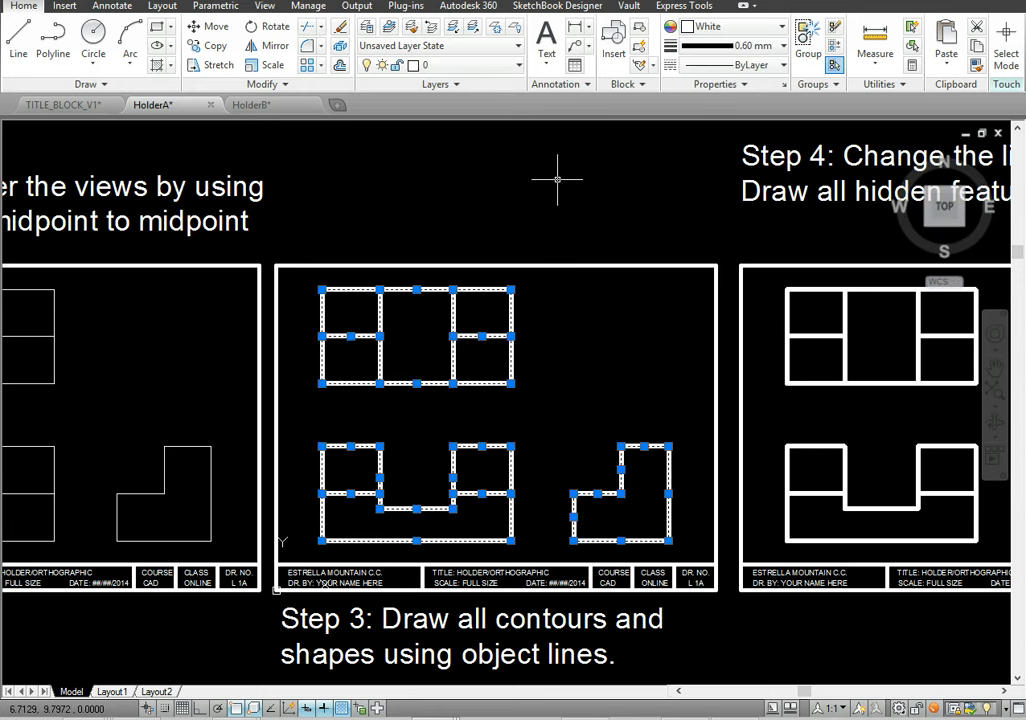
{"action": "key", "text": "Escape"}
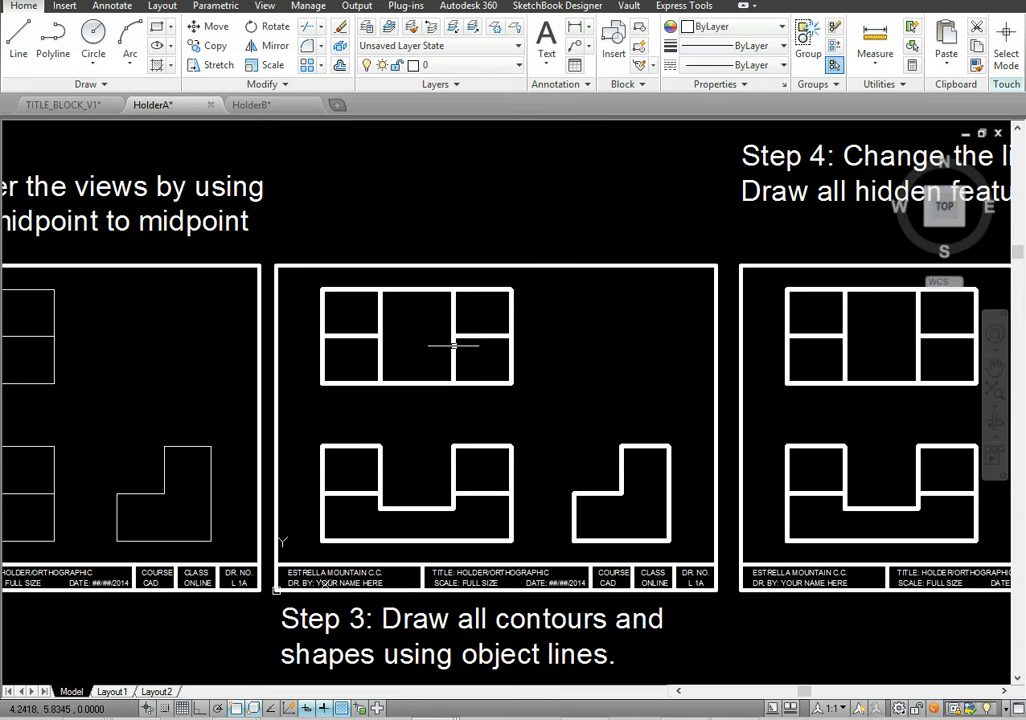
- Draw a horizontal projection line from the right corner of the front view's slot base to the side view's right edge on the Step 3 sheet
{"action": "middle_click_drag", "start_coordinate": [632, 209], "coordinate": [239, 220]}
{"action": "middle_click_drag", "start_coordinate": [606, 239], "coordinate": [503, 243]}
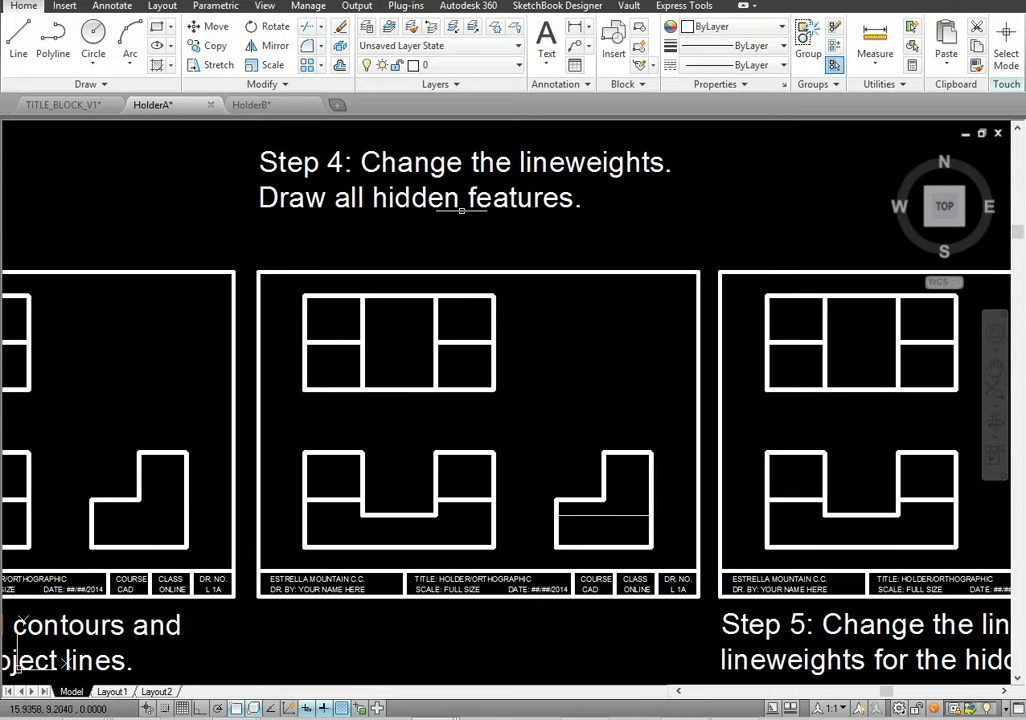
{"action": "scroll", "coordinate": [610, 527], "scroll_direction": "up", "scroll_amount": 3}
{"action": "scroll", "coordinate": [591, 508], "scroll_direction": "down", "scroll_amount": 4}
{"action": "middle_click_drag", "start_coordinate": [463, 489], "coordinate": [556, 620]}
{"action": "scroll", "coordinate": [600, 460], "scroll_direction": "up", "scroll_amount": 2}
{"action": "middle_click_drag", "start_coordinate": [670, 493], "coordinate": [738, 491]}
{"action": "left_click", "coordinate": [53, 40]}
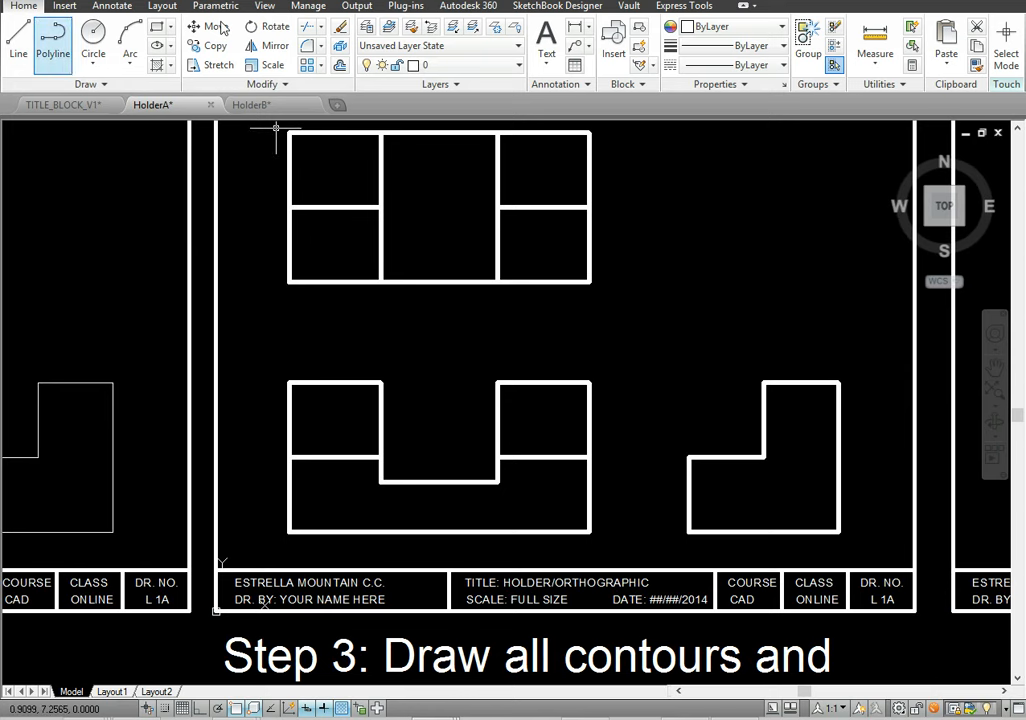
{"action": "left_click", "coordinate": [17, 40]}
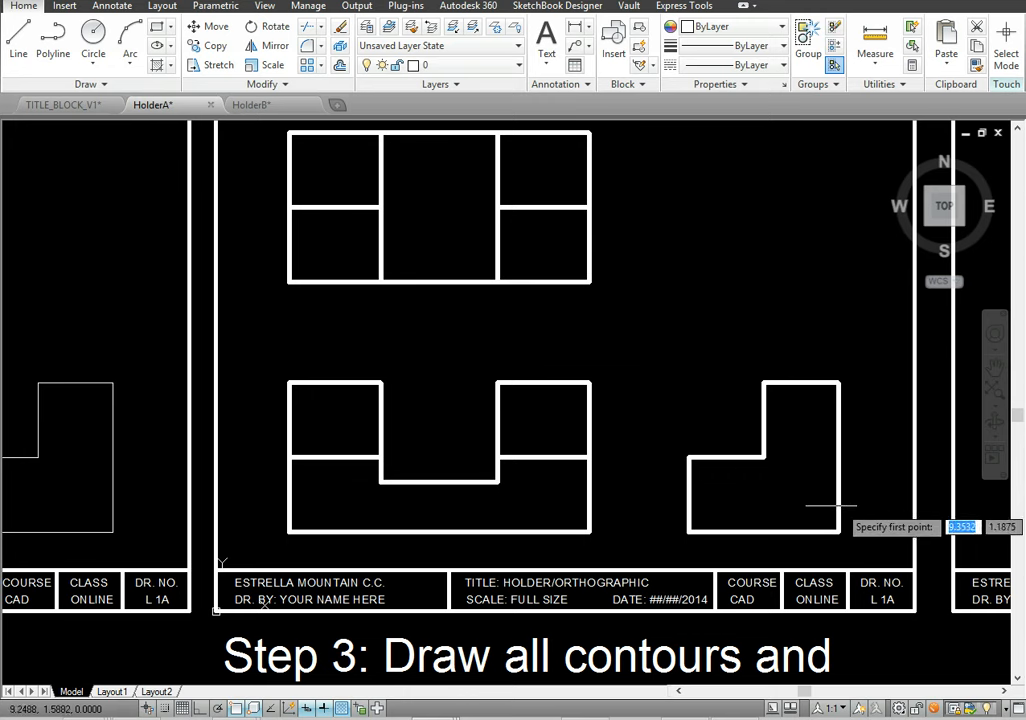
{"action": "left_click", "coordinate": [497, 483]}
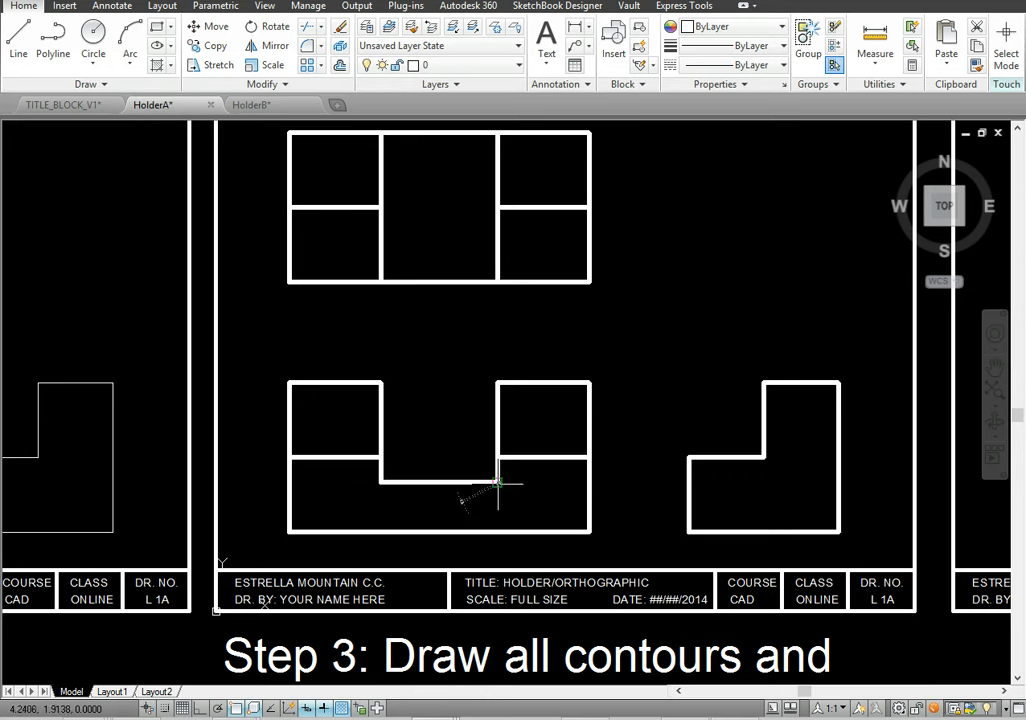
{"action": "left_click", "coordinate": [838, 483]}
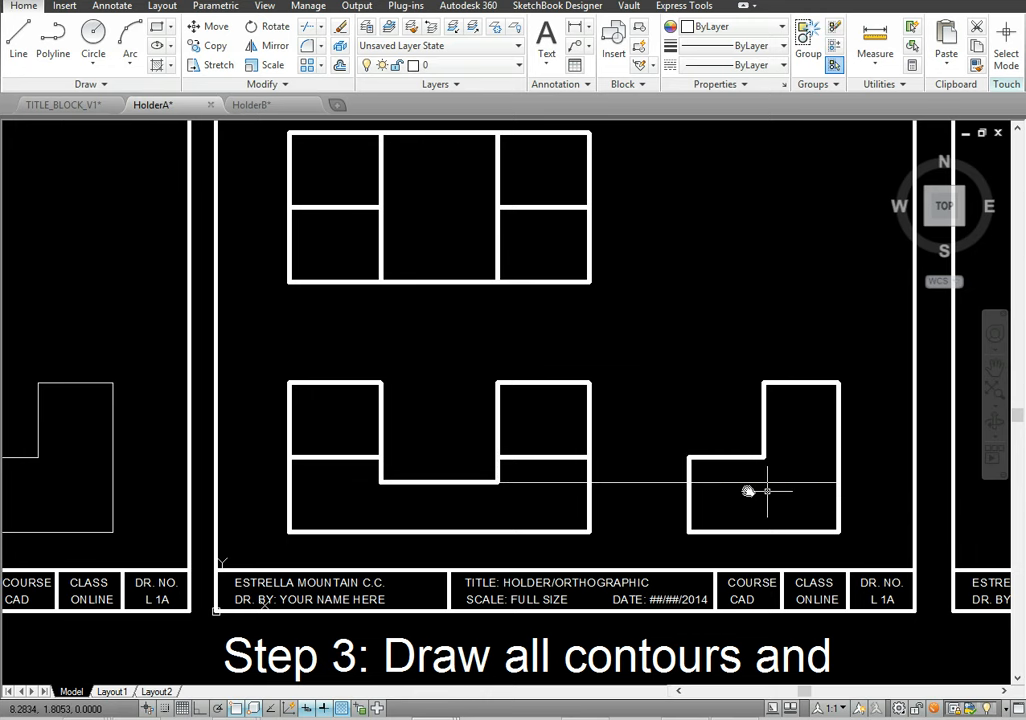
- Trim the projection line between the front and side views and erase its leftover segment inside the front view
{"action": "middle_click_drag", "start_coordinate": [766, 490], "coordinate": [545, 460]}
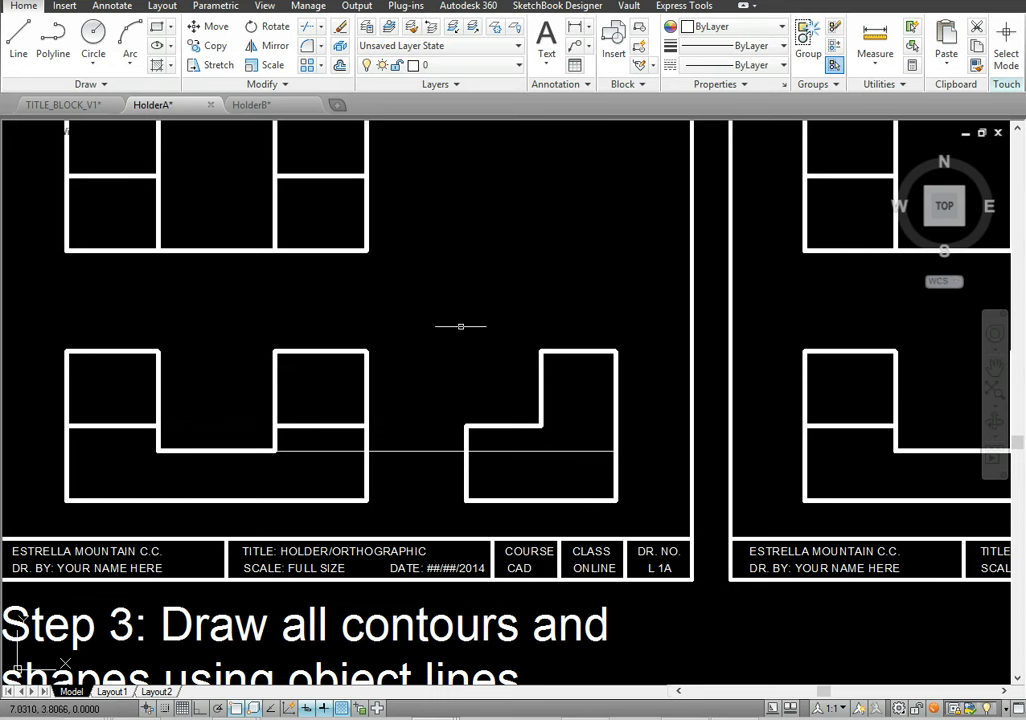
{"action": "left_click", "coordinate": [308, 30]}
{"action": "key", "text": "Return"}
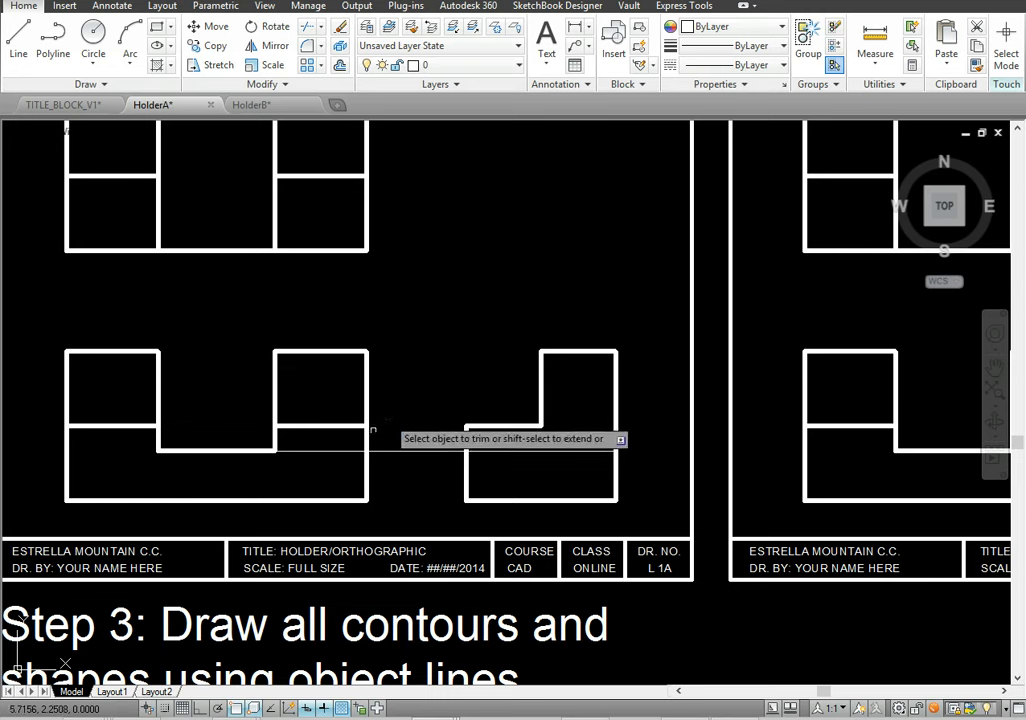
{"action": "left_click", "coordinate": [412, 451]}
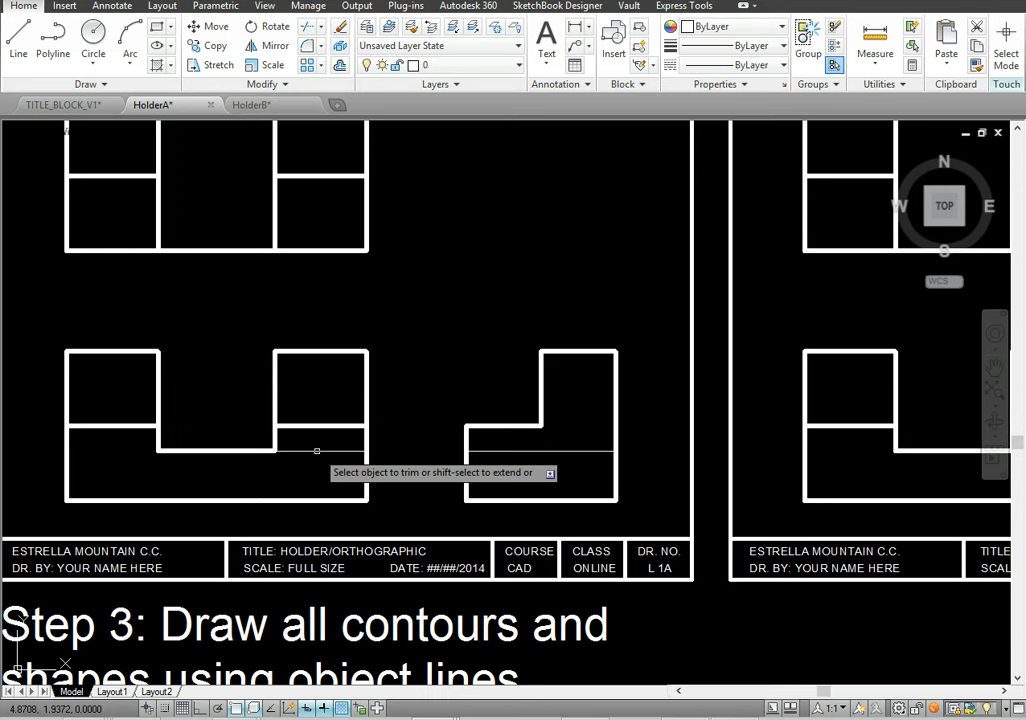
{"action": "key", "text": "Escape"}
{"action": "left_click", "coordinate": [339, 29]}
{"action": "left_click", "coordinate": [303, 451]}
{"action": "key", "text": "Return"}
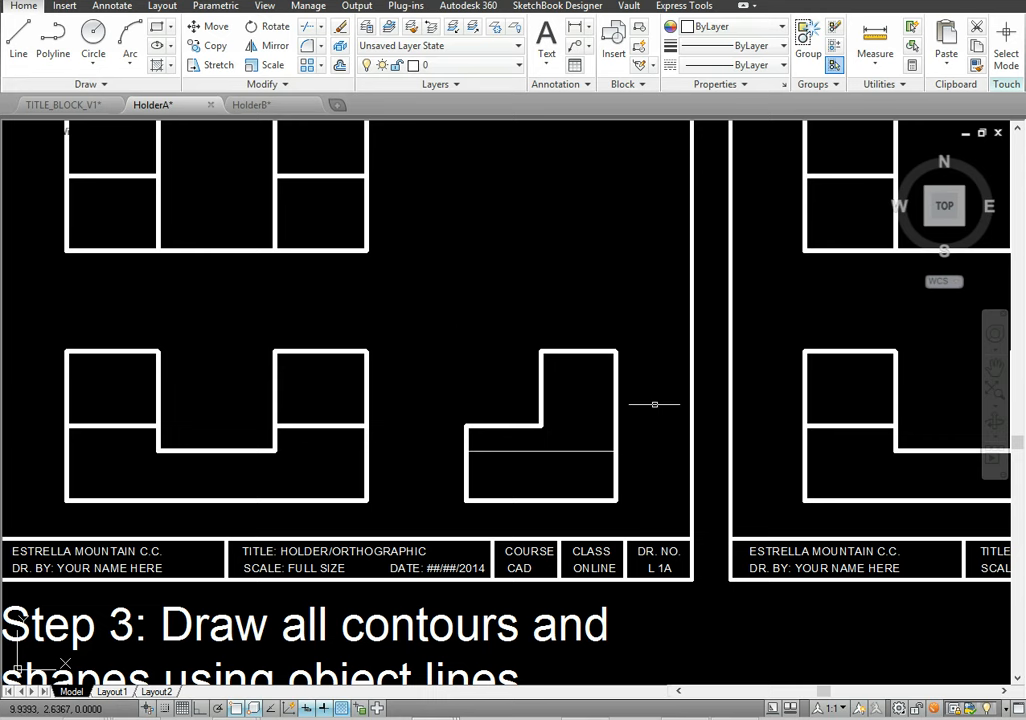
{"action": "middle_click_drag", "start_coordinate": [655, 345], "coordinate": [652, 345]}
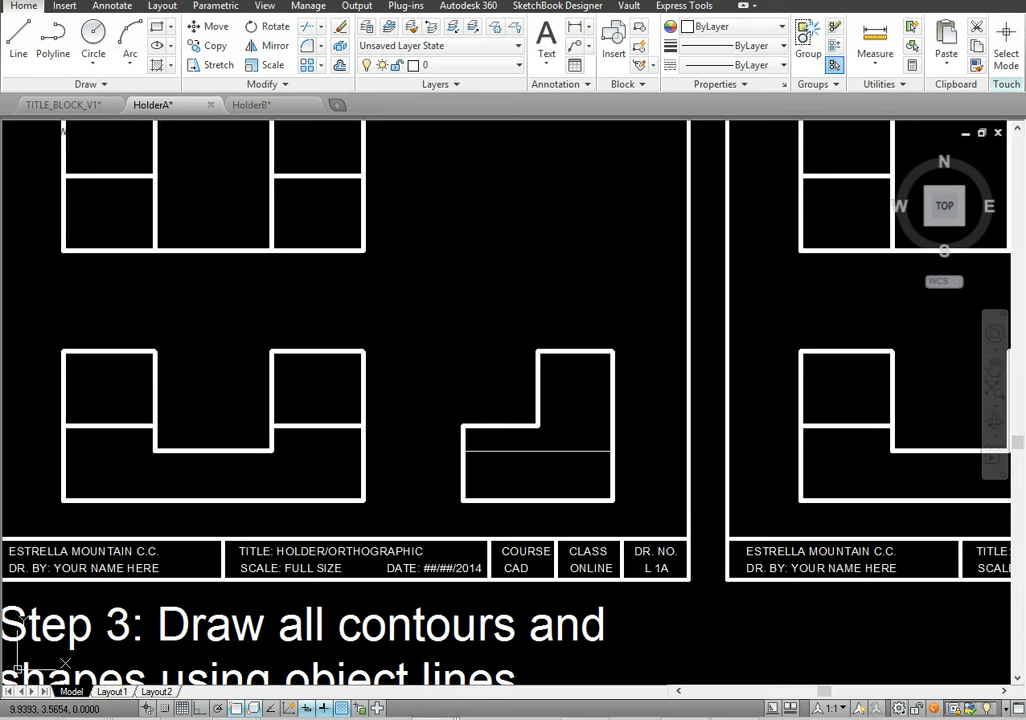